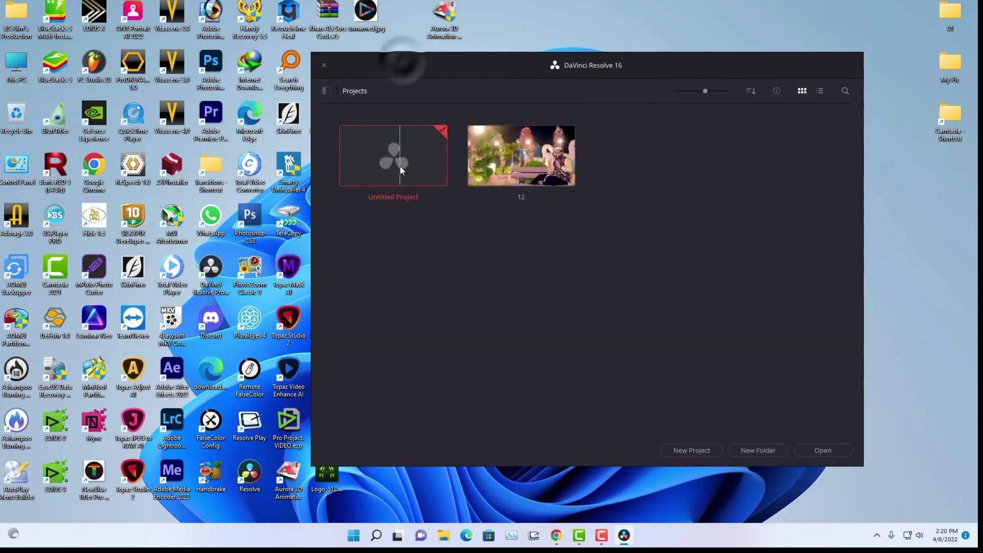
Open the Untitled Project from the Project Manager.
double_click(399, 165)
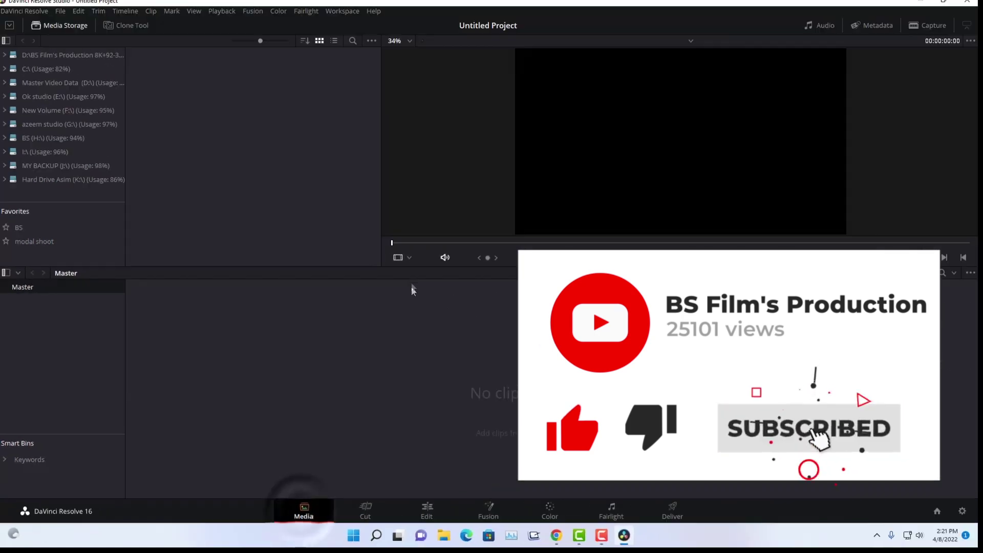
Browse the C: drive's folders in Media Storage and open the Users folder.
left_click(41, 75)
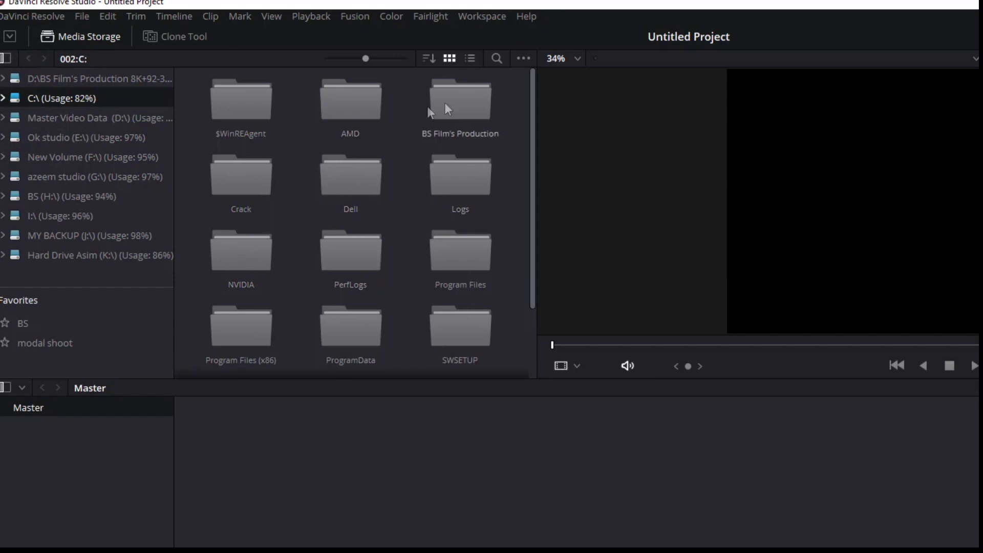
double_click(458, 97)
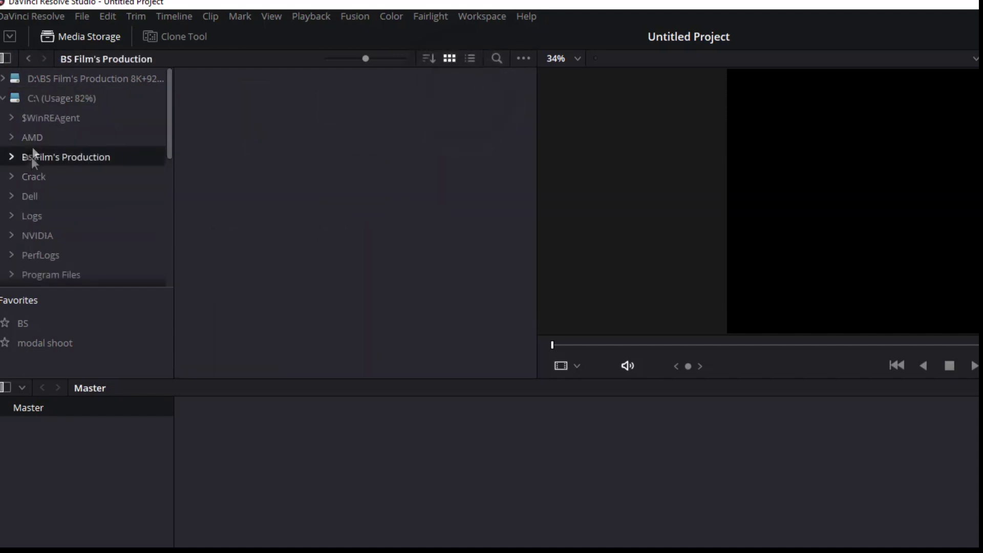
left_click(46, 98)
scroll(401, 222, "down", 2)
scroll(408, 225, "down", 1)
double_click(257, 314)
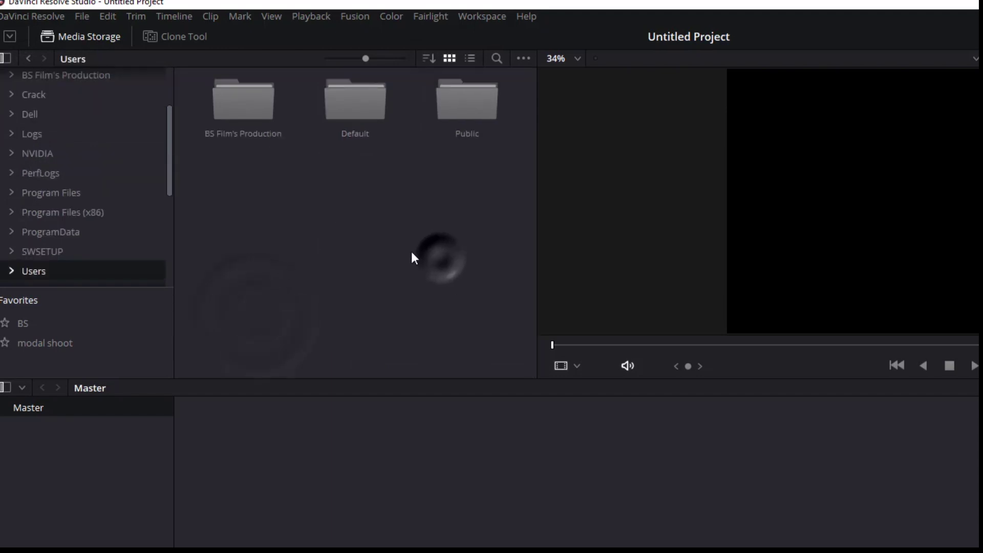
Open the user's profile folder, then its Desktop folder containing Sample Video.mp4.
double_click(244, 103)
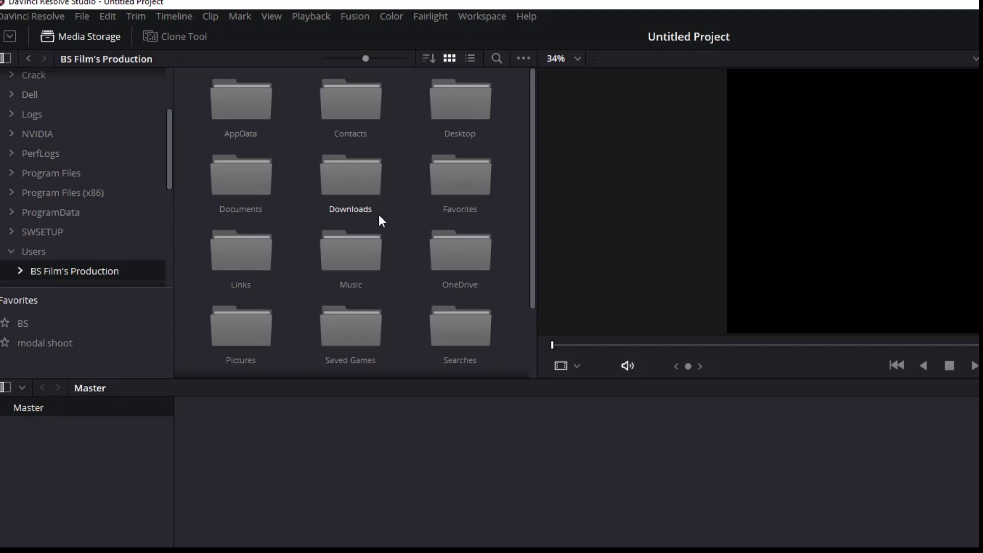
scroll(379, 214, "down", 2)
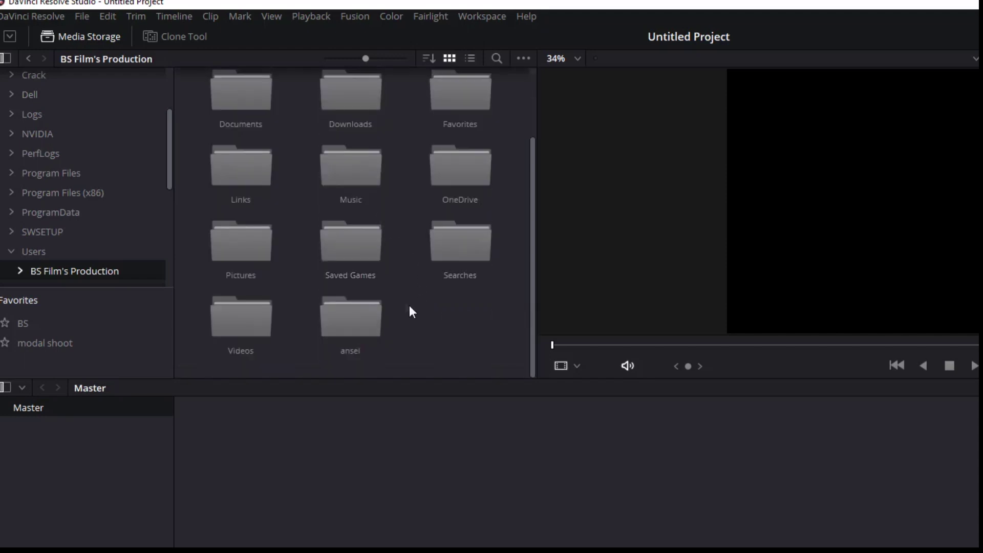
scroll(447, 335, "up", 1)
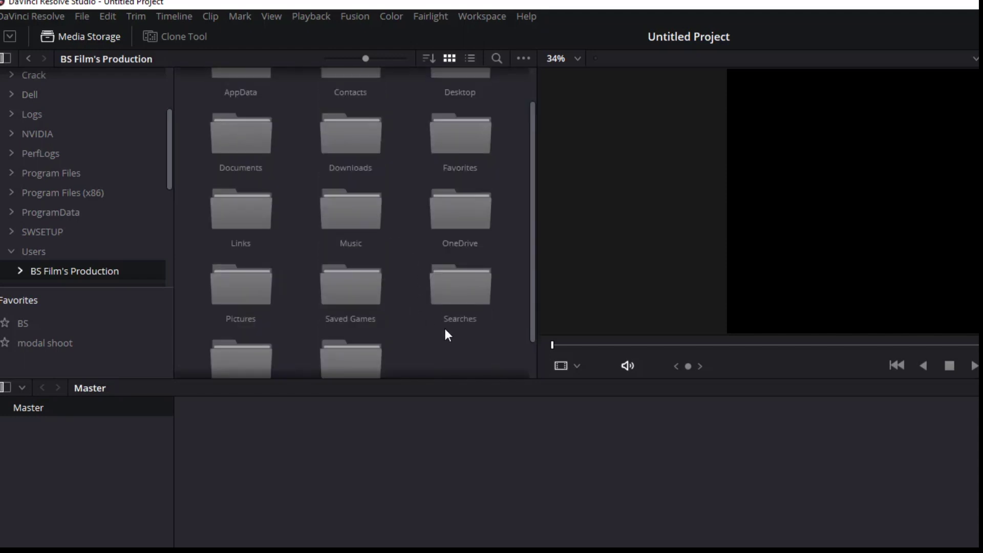
scroll(447, 336, "up", 1)
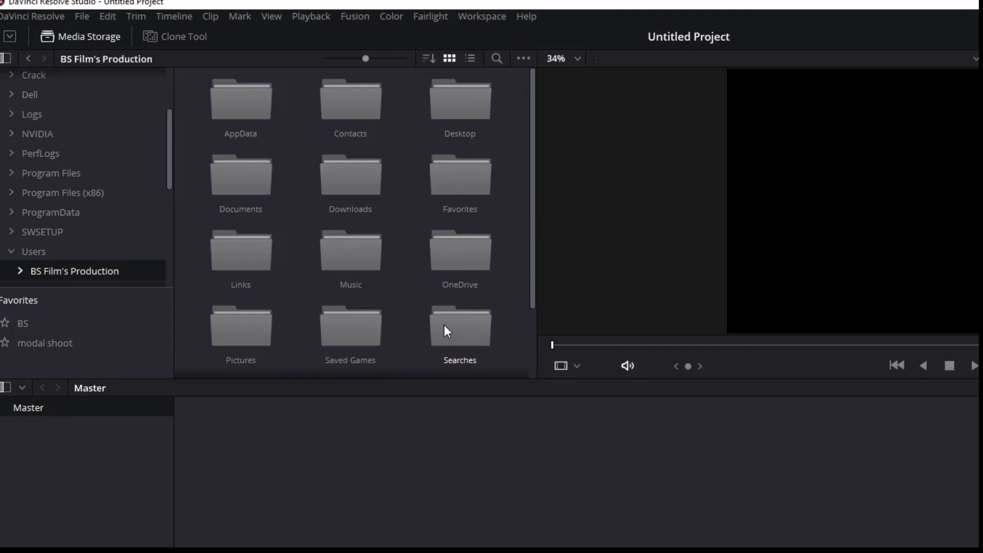
double_click(460, 100)
scroll(345, 189, "down", 2)
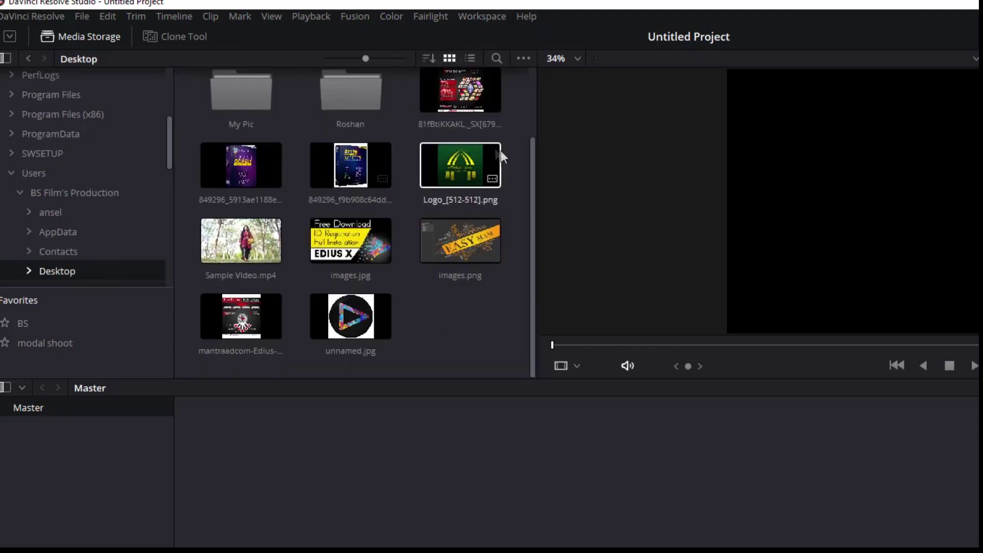
Add Sample Video.mp4 to the media pool, changing the project to its frame rate, then bring up Chrome.
left_click(241, 240)
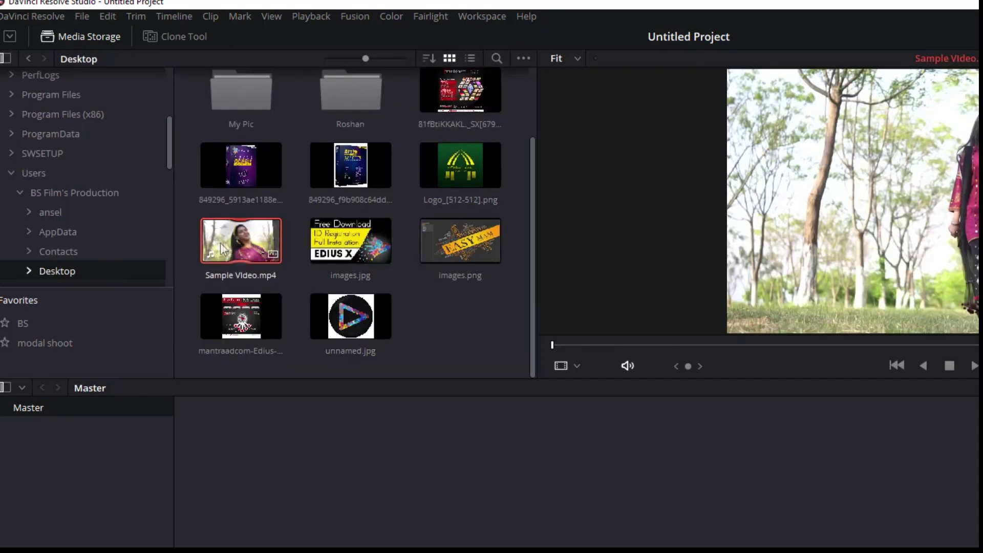
left_click_drag(241, 241, 359, 351)
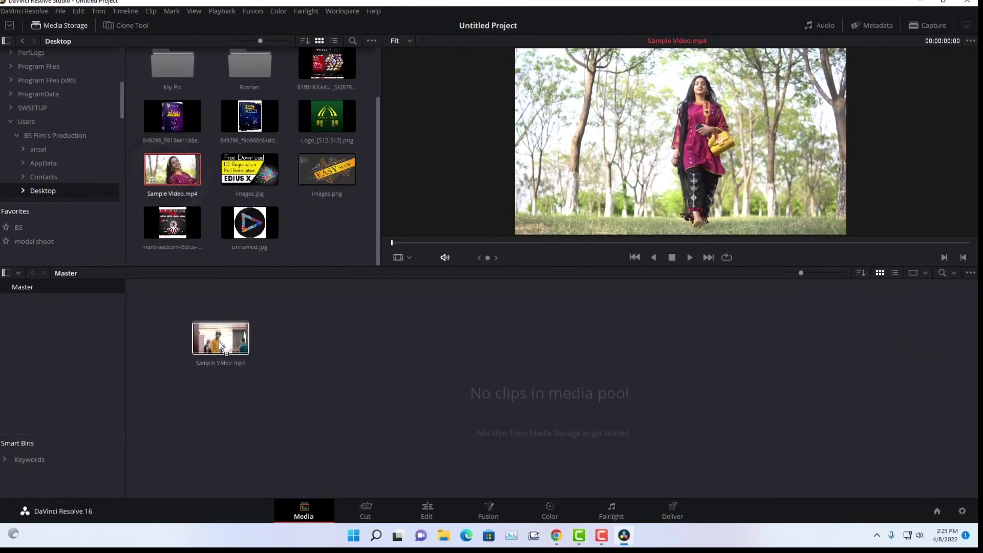
left_click_drag(303, 295, 221, 341)
left_click(595, 311)
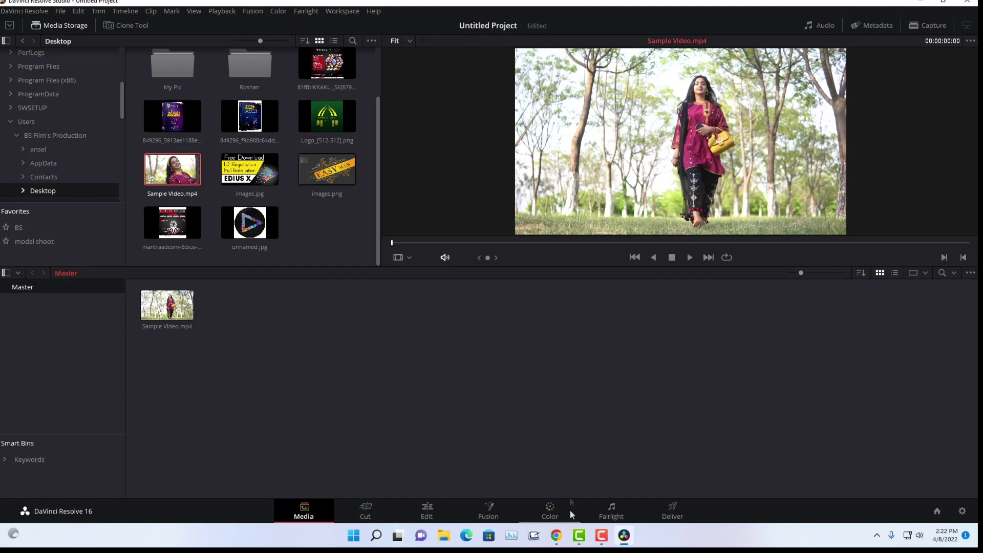
mouse_move(556, 535)
left_click(604, 479)
Search Google for youtube, open YouTube and show the photography channel's uploaded videos.
type("youtube")
key("Return")
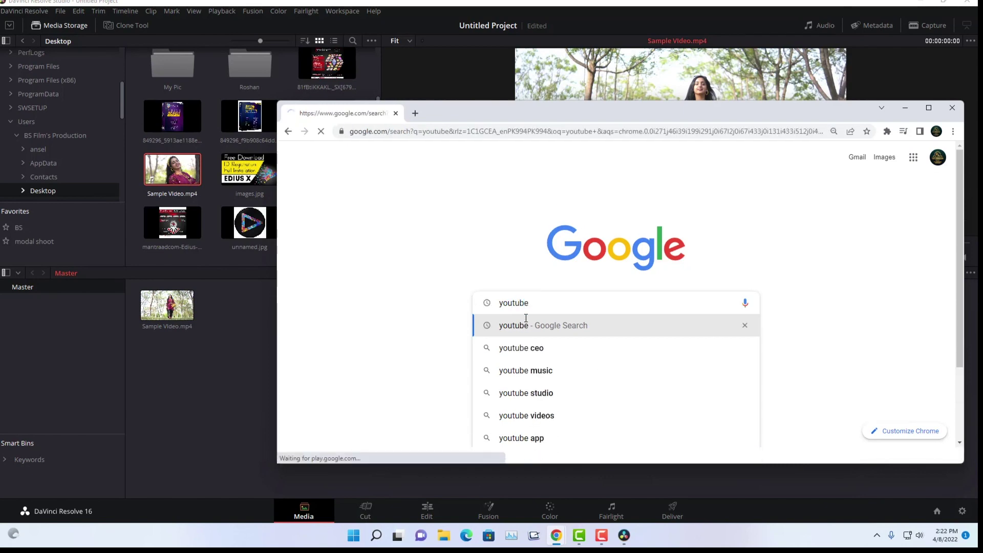
left_click(379, 232)
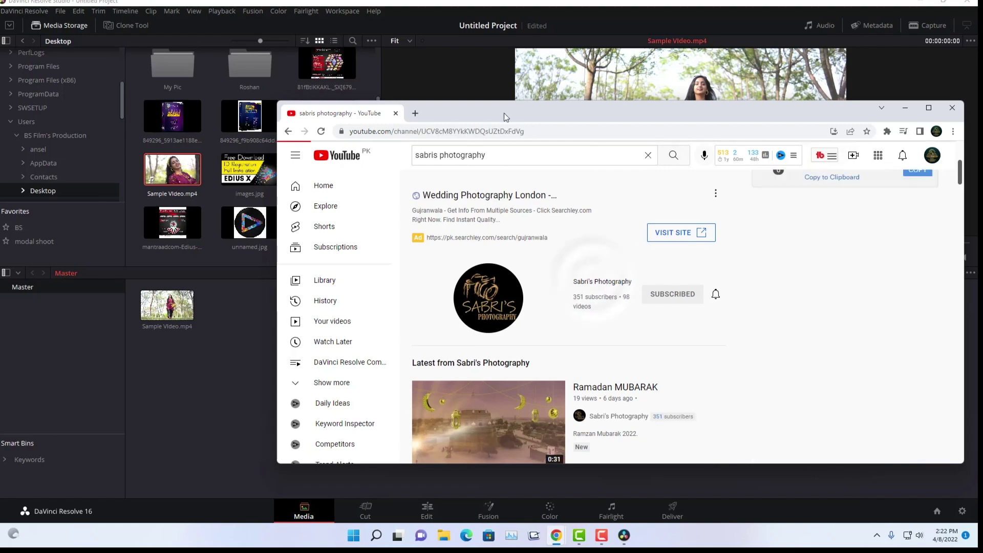
left_click_drag(497, 116, 481, 94)
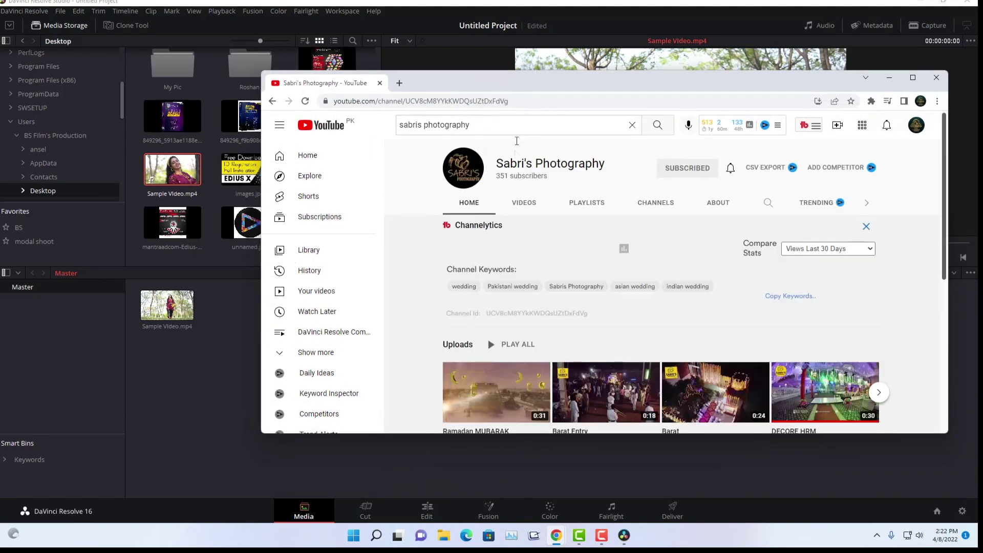
left_click(524, 203)
left_click_drag(685, 78, 481, 48)
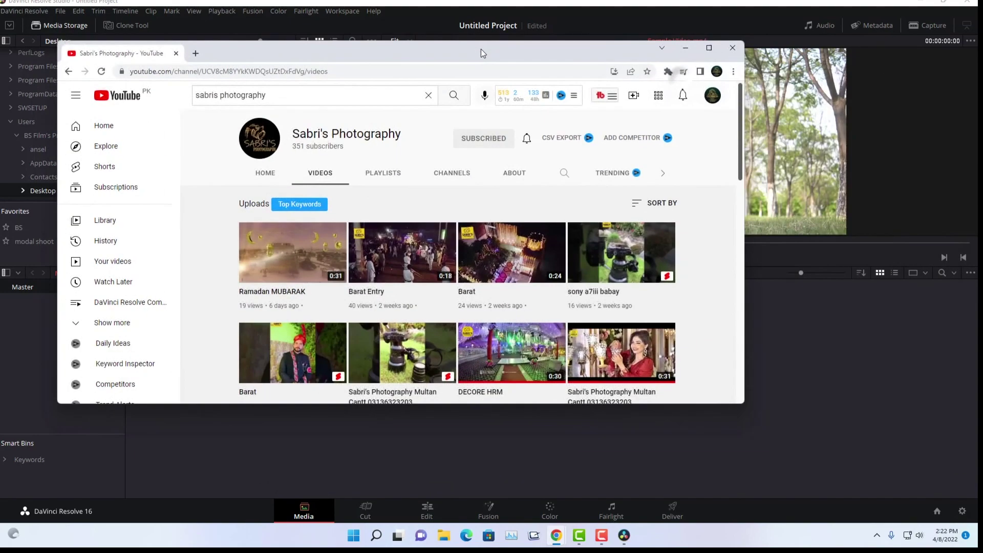
Scroll down to the older wedding uploads and open the nikah ceremony video in a new tab.
scroll(528, 269, "down", 10)
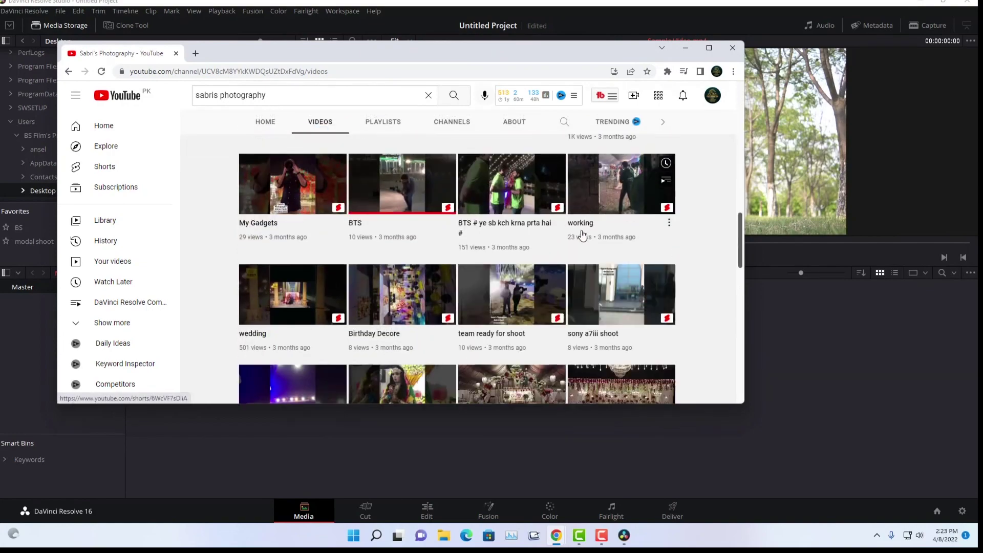
scroll(582, 235, "down", 1)
scroll(582, 235, "down", 2)
scroll(583, 236, "down", 2)
scroll(582, 236, "down", 2)
scroll(582, 235, "down", 2)
scroll(582, 235, "down", 2)
scroll(582, 236, "down", 2)
scroll(583, 235, "down", 1)
scroll(582, 235, "down", 3)
scroll(582, 235, "down", 1)
scroll(583, 235, "down", 2)
scroll(582, 235, "down", 1)
scroll(582, 235, "down", 1)
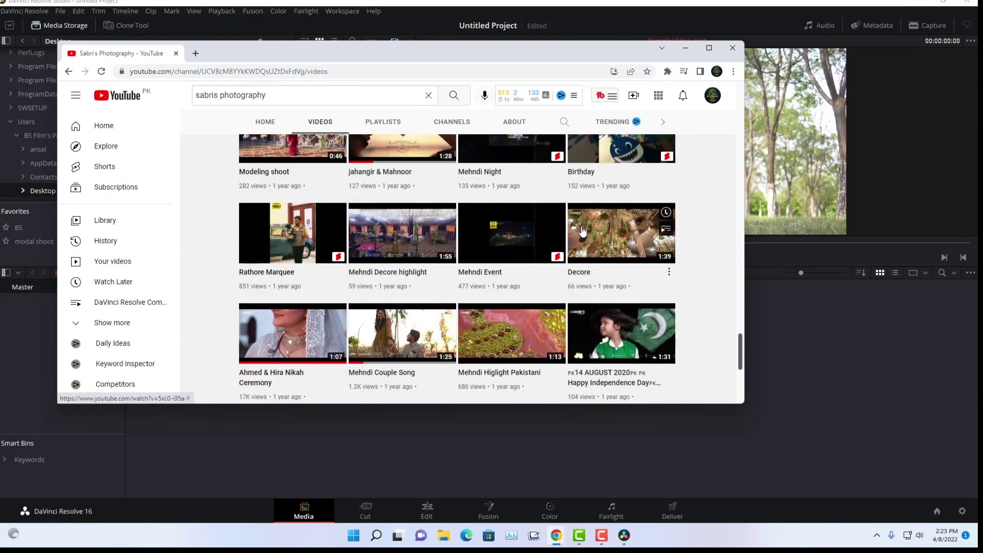
scroll(583, 235, "down", 3)
left_click(308, 194)
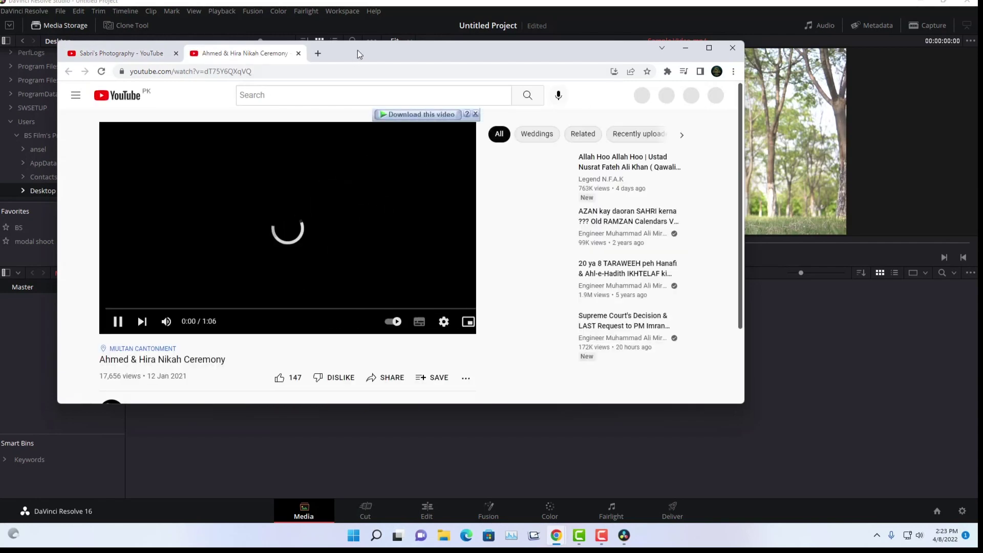
Skim the Ahmed & Hira Nikah Ceremony video ahead through 0:10, 0:23, 0:31 and pause at 0:35.
left_click_drag(358, 50, 542, 65)
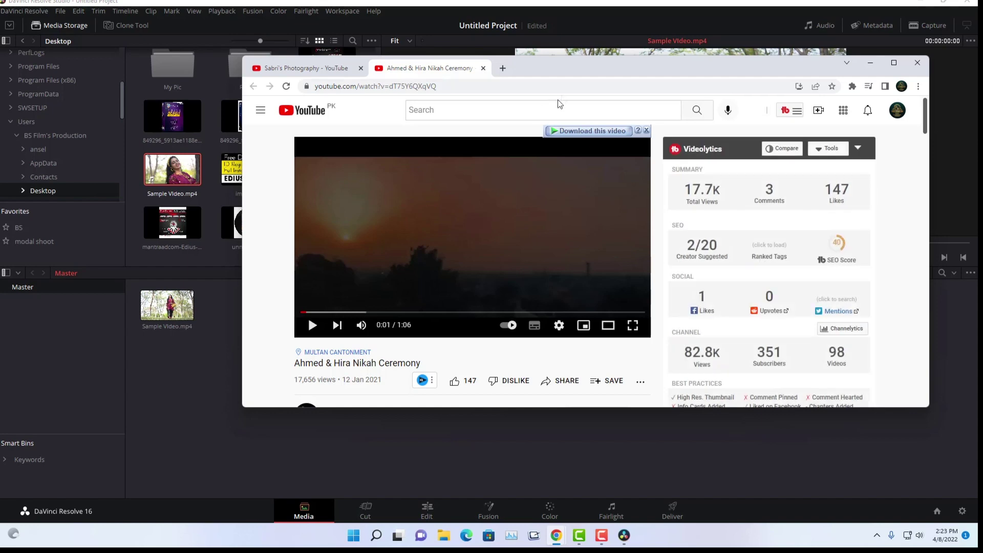
left_click_drag(558, 69, 618, 96)
left_click(425, 339)
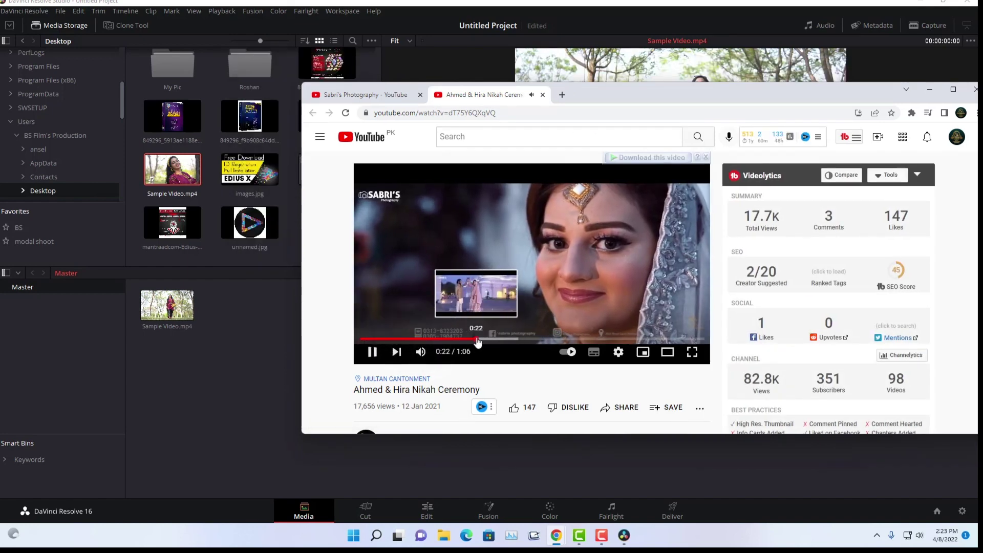
left_click(481, 339)
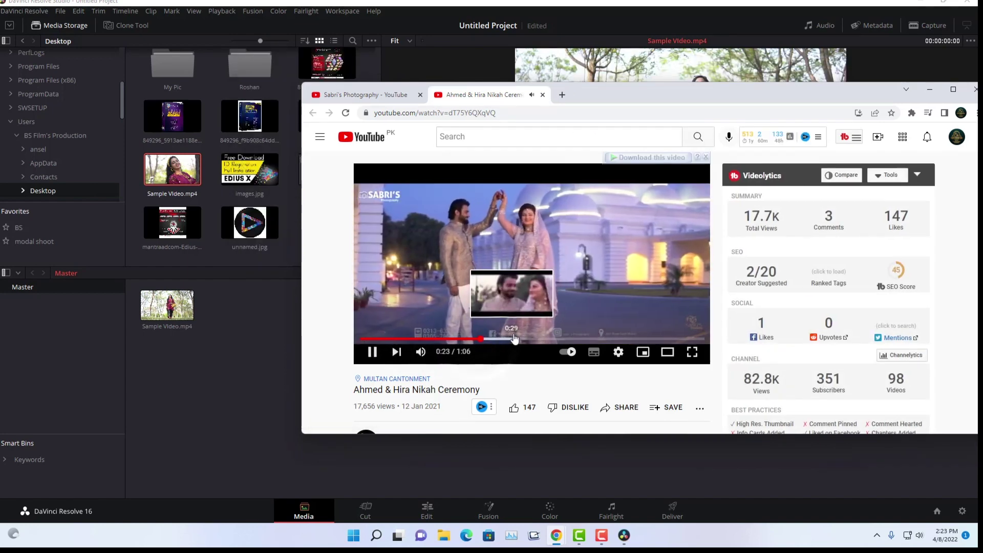
left_click(517, 339)
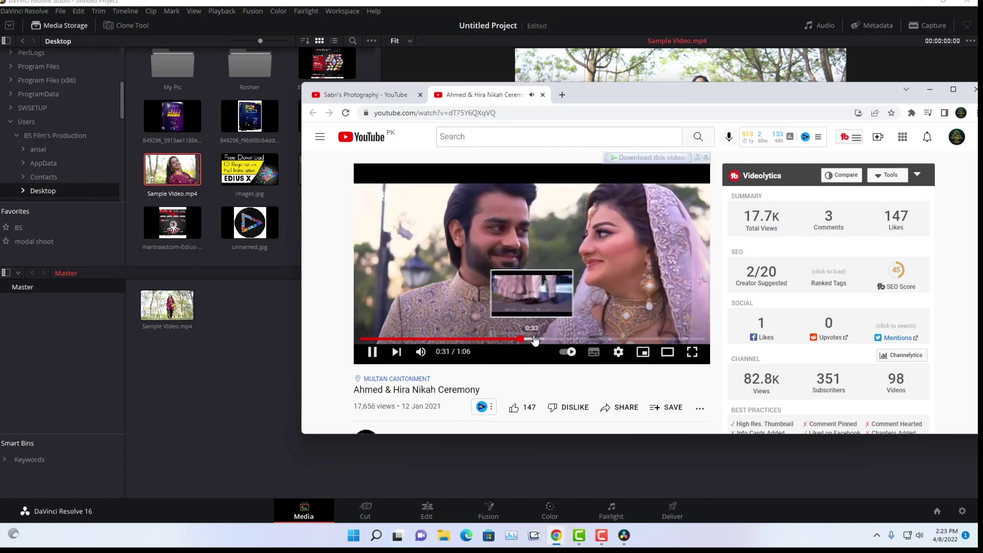
left_click(535, 339)
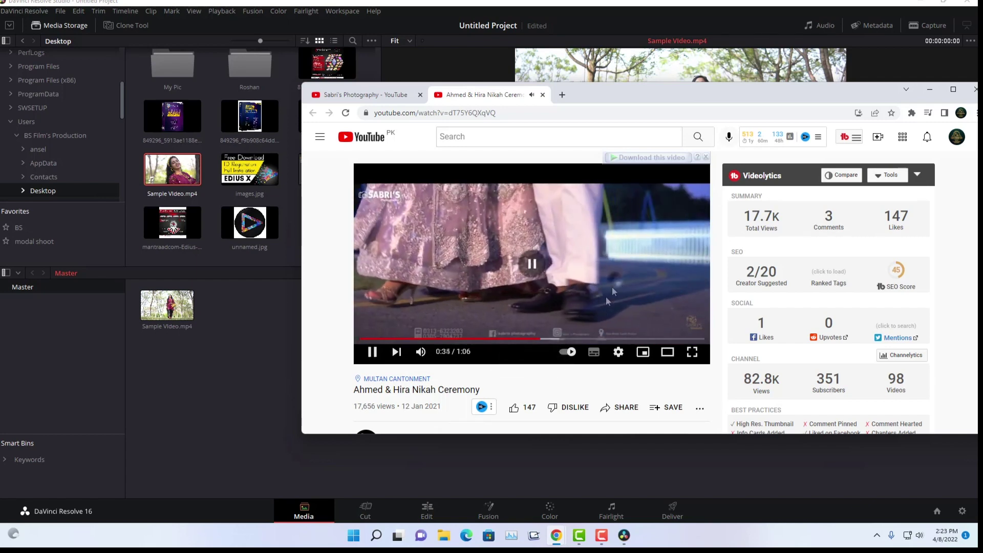
left_click(423, 174)
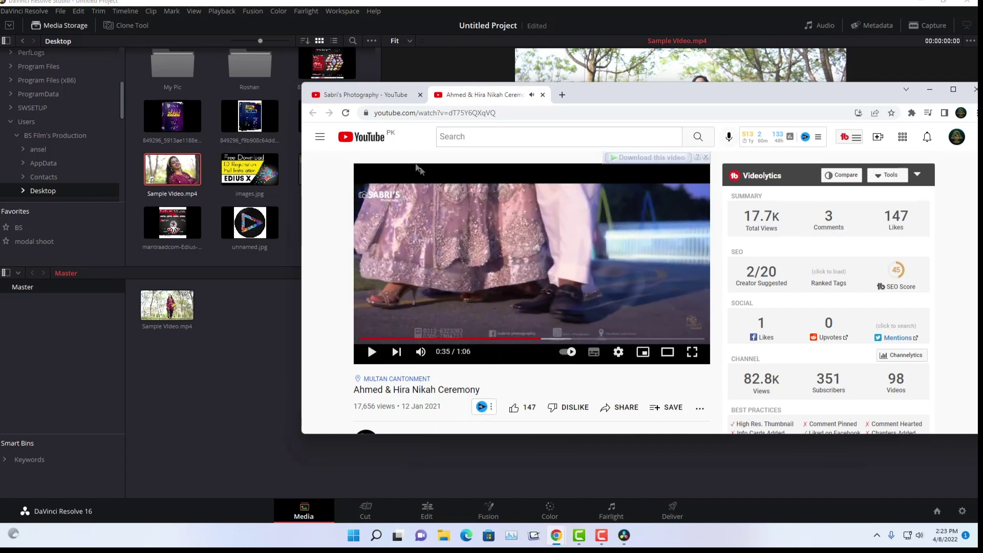
Close the Nikah tab and open the jahangir & Mahnoor video in its own tab.
middle_click(461, 98)
scroll(633, 227, "up", 5)
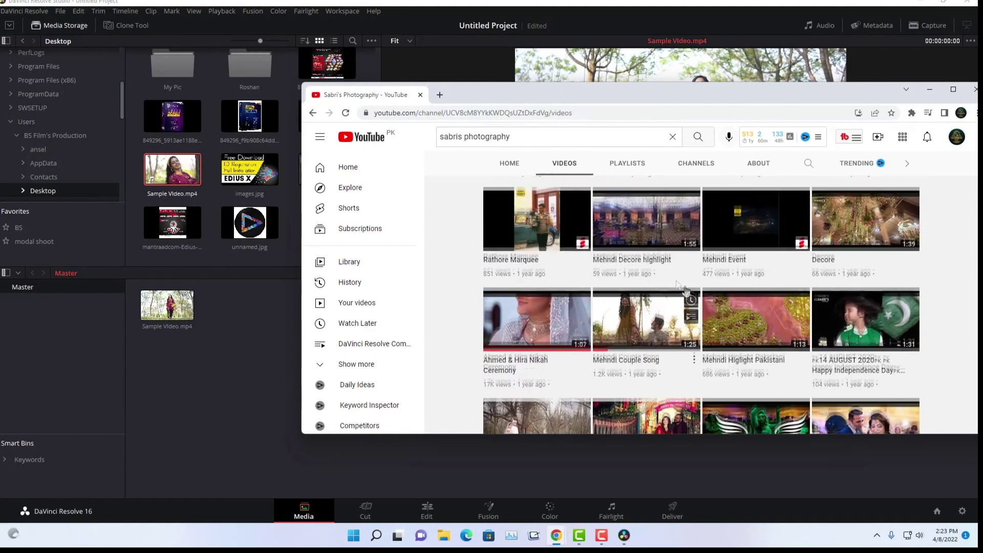
right_click(634, 227)
left_click(661, 233)
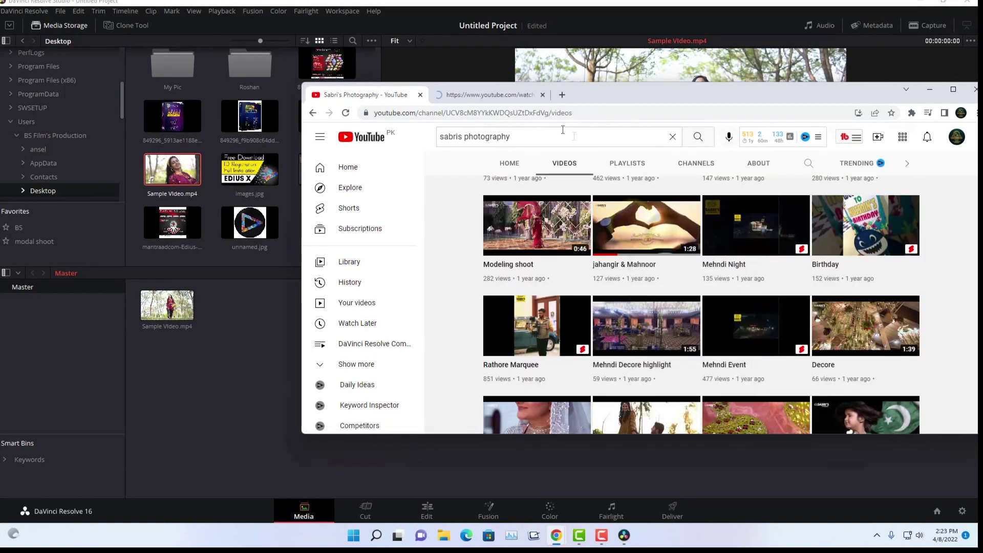
left_click(489, 97)
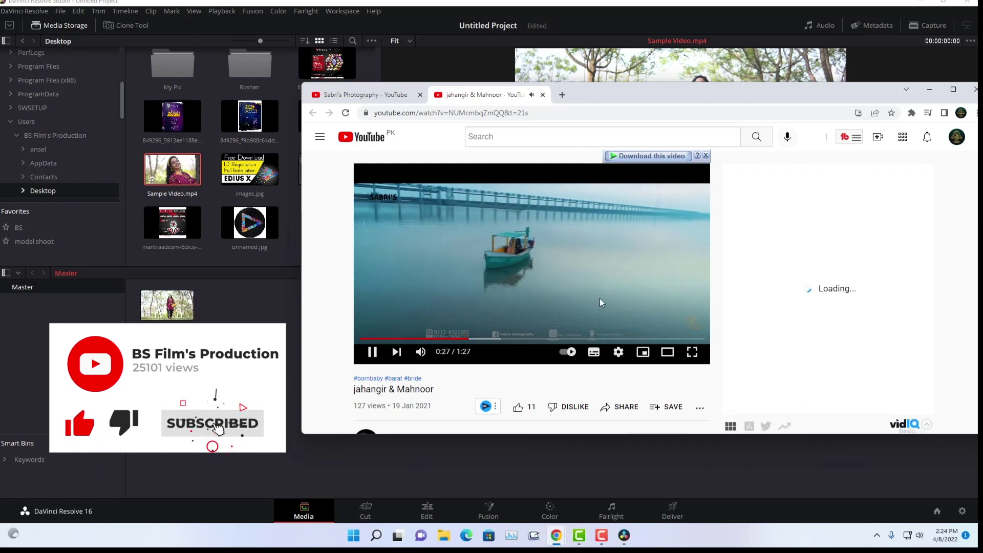
Skip the jahangir & Mahnoor video ahead and pause it at 0:51.
left_click(558, 338)
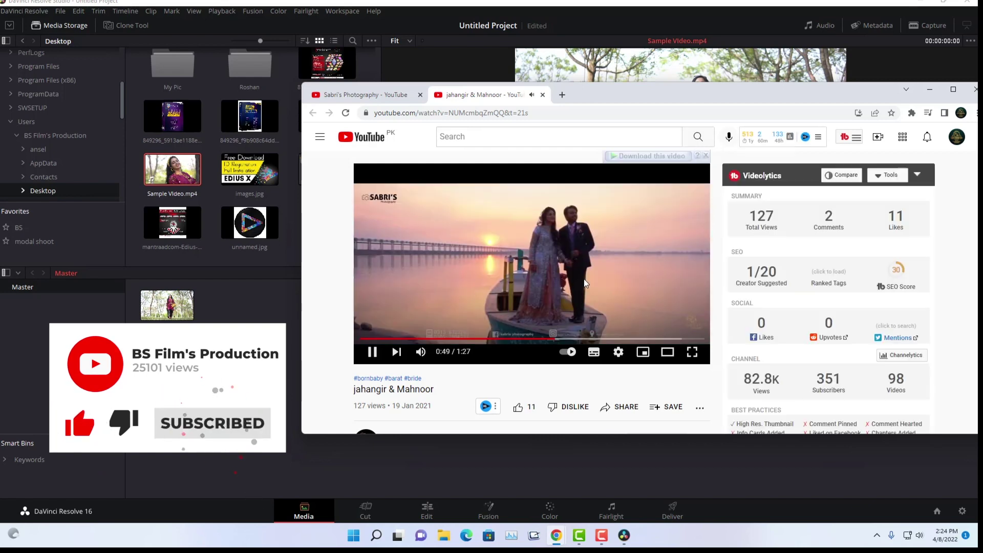
left_click(500, 267)
scroll(551, 221, "down", 3)
scroll(589, 252, "up", 3)
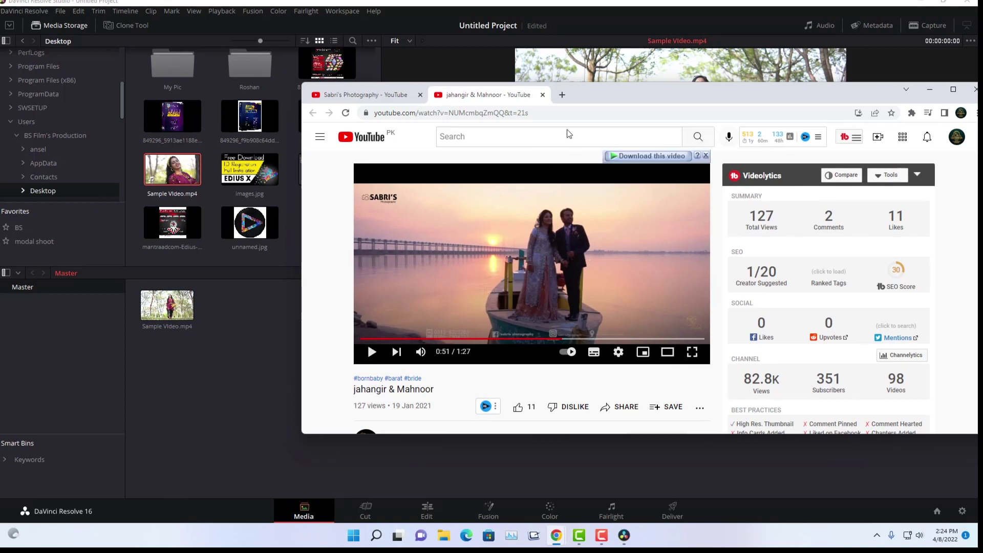
left_click_drag(637, 97, 391, 197)
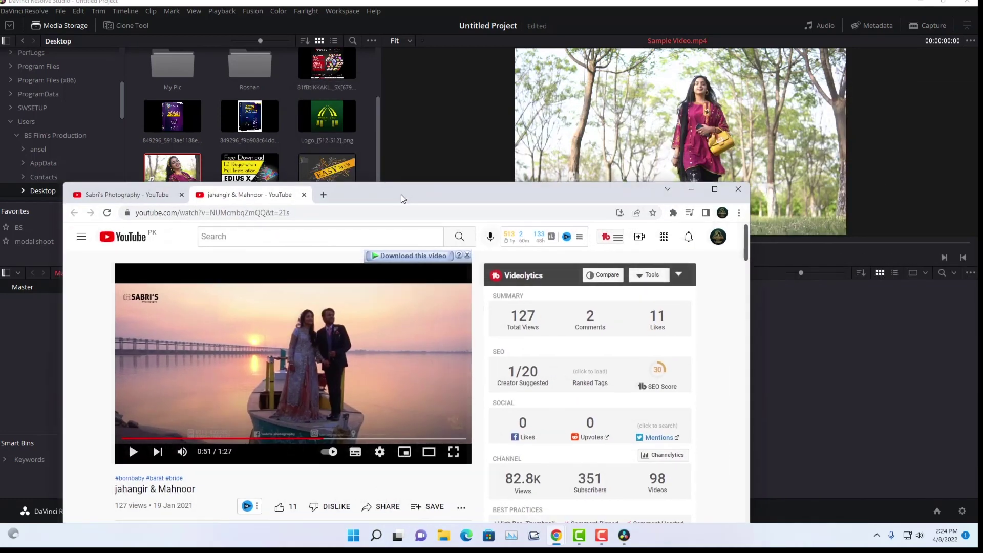
Minimize Chrome and delete Sample Video.mp4 from the Master media pool, confirming Remove.
left_click(684, 190)
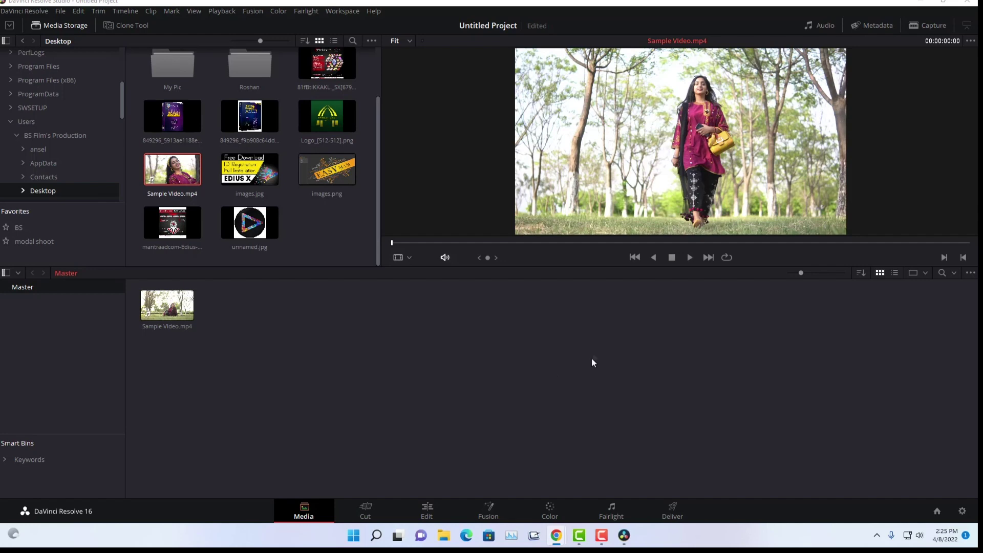
left_click(167, 307)
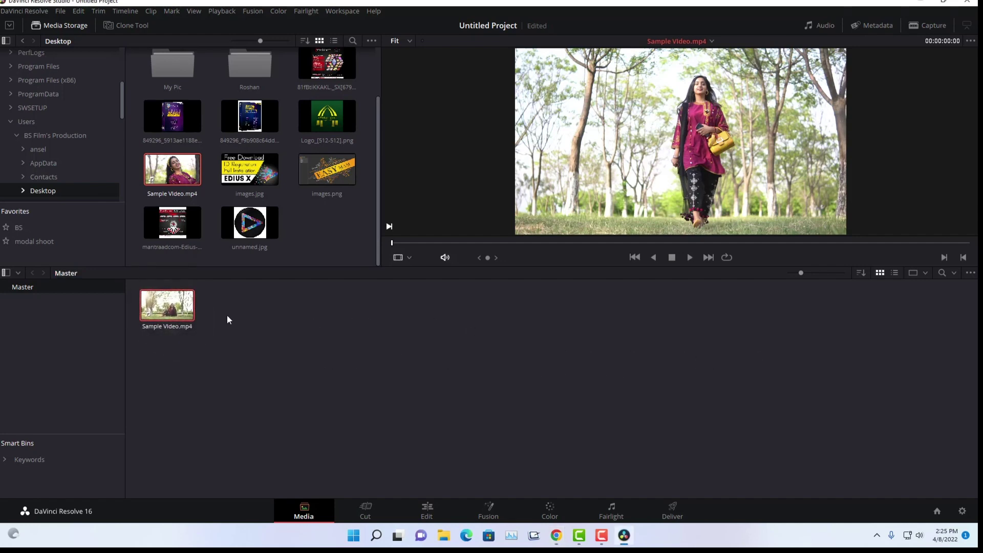
key("Delete")
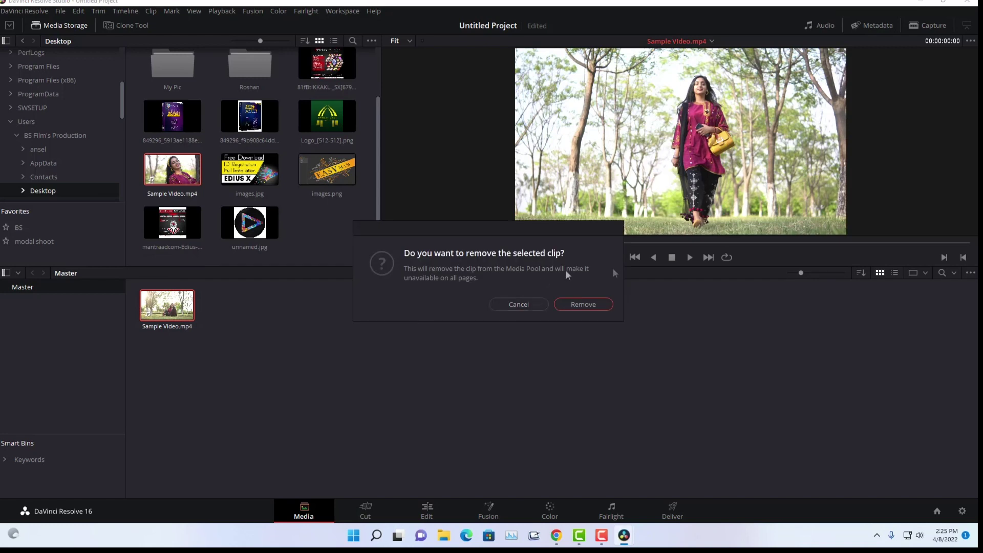
left_click(564, 302)
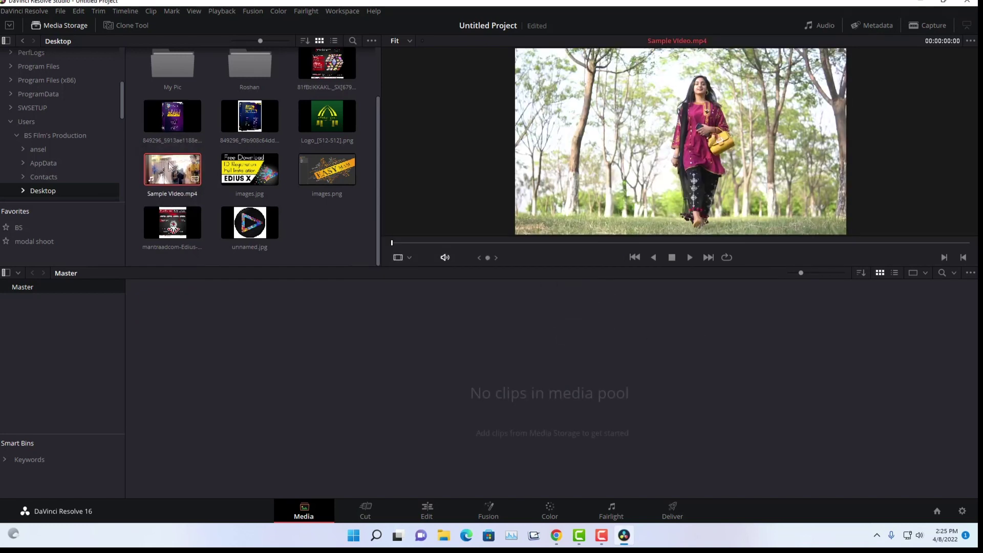
right_click(163, 172)
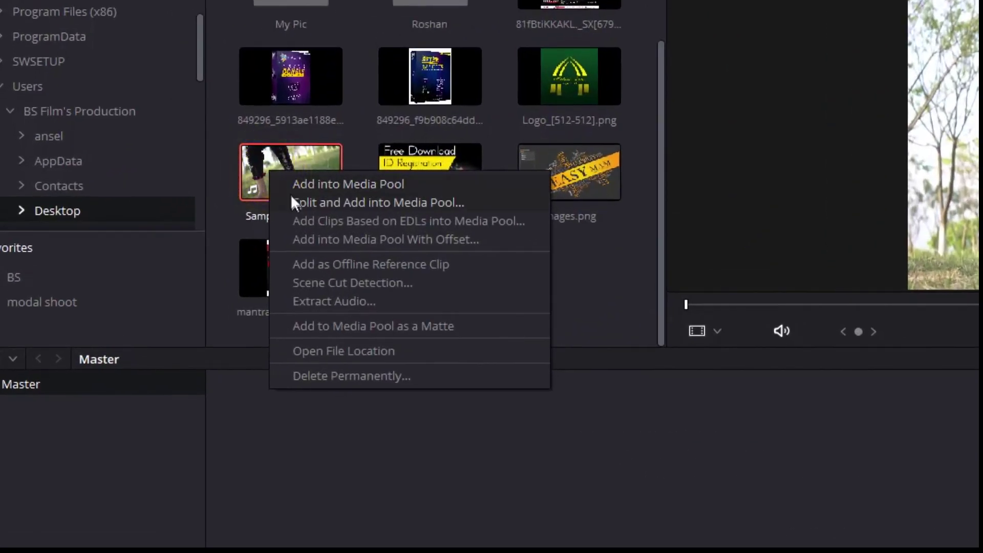
Open Scene Cut Detection for Sample Video.mp4, reposition the Scene Detect window and scrub the preview.
left_click(352, 283)
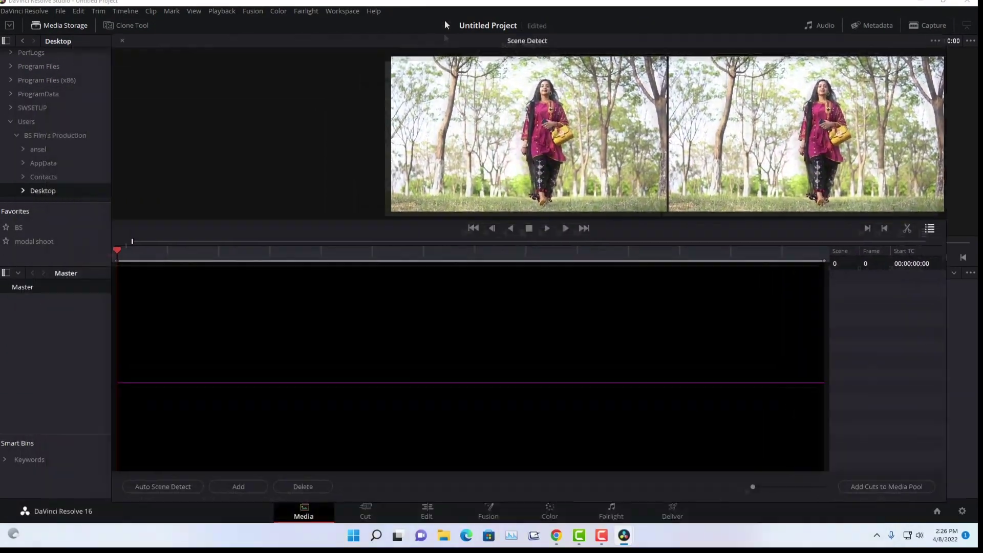
left_click_drag(446, 24, 407, 34)
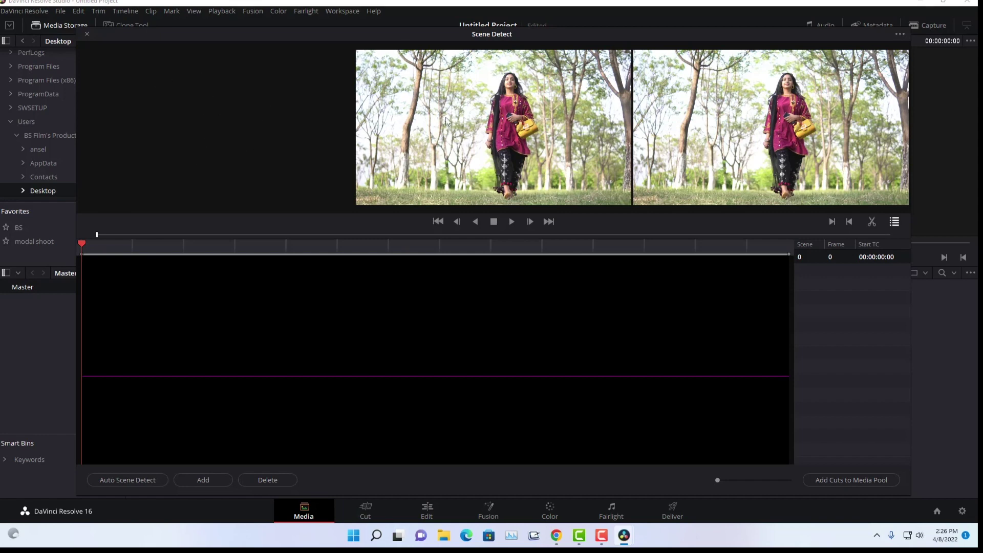
mouse_move(105, 250)
left_mouse_down()
mouse_move(300, 266)
mouse_move(823, 274)
left_mouse_up()
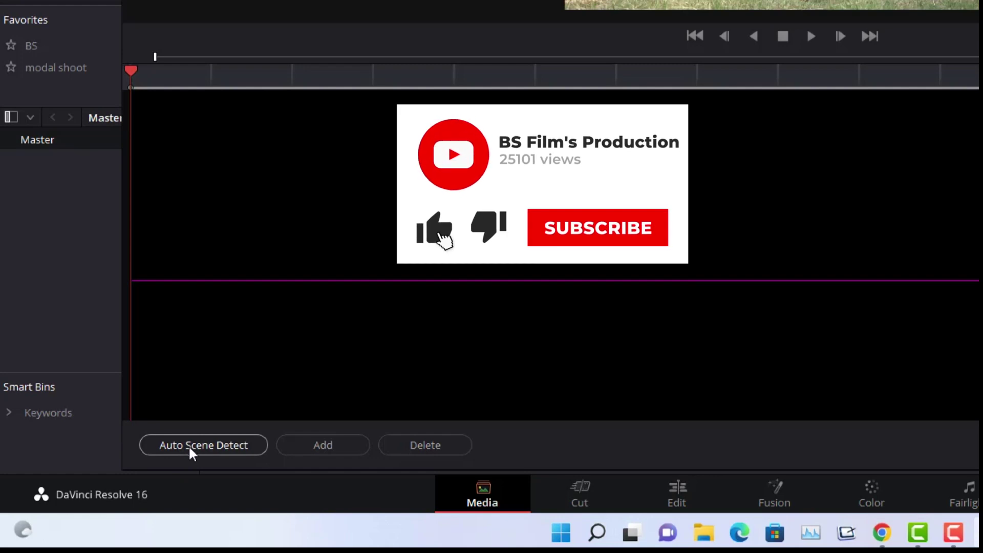
Run Auto Scene Detect, finding scenes at frames 0, 200, 301, 459, 805 and 901, then return to start.
left_click(188, 445)
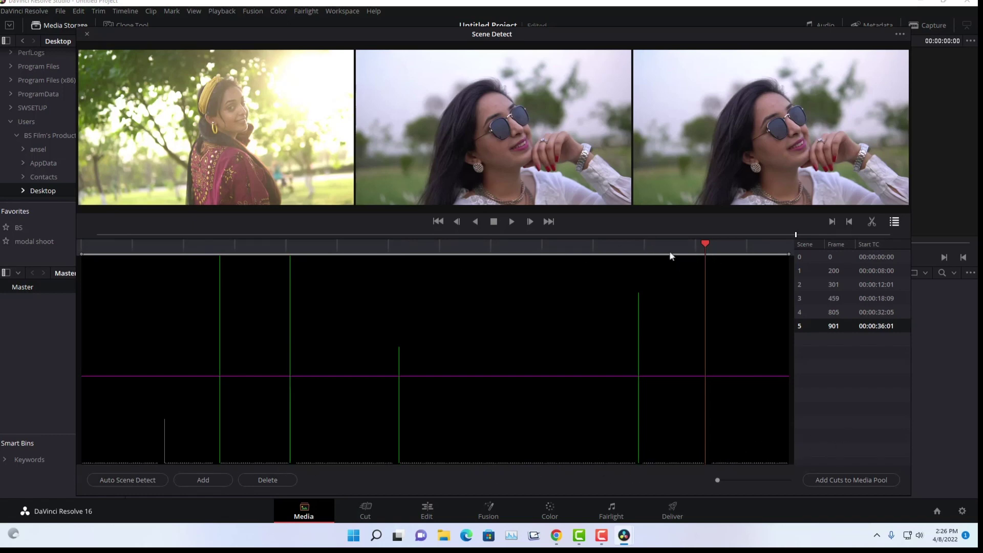
left_click_drag(711, 250, 621, 259)
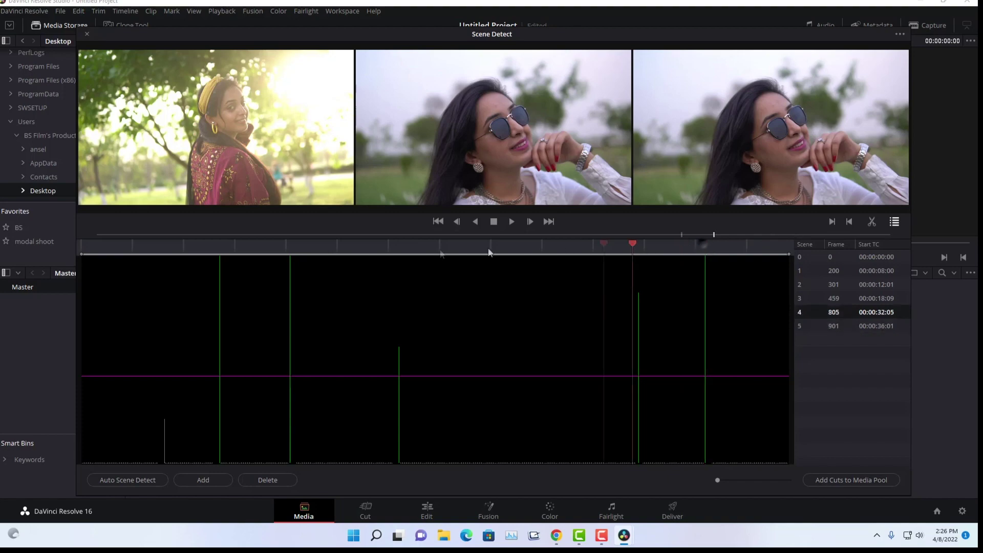
key("Home")
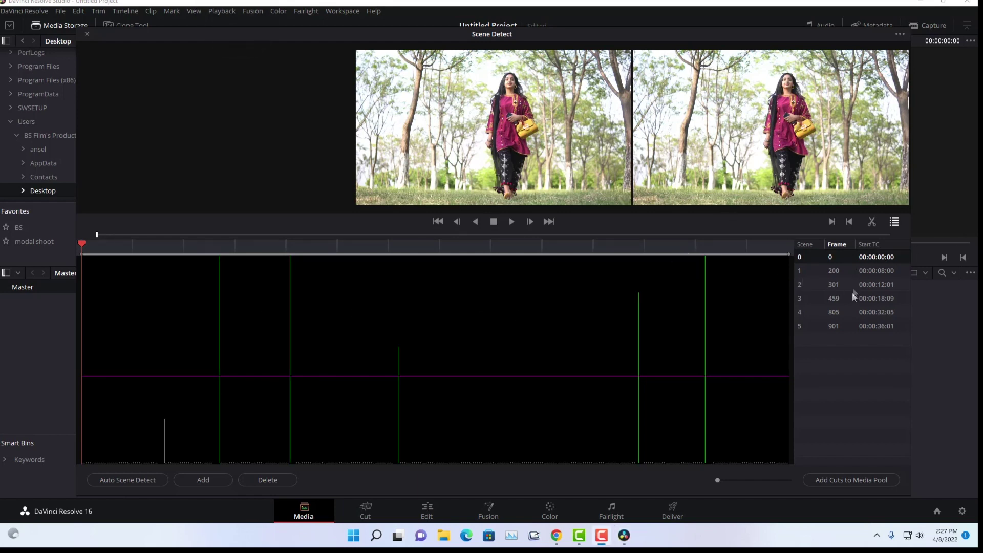
left_click(828, 275)
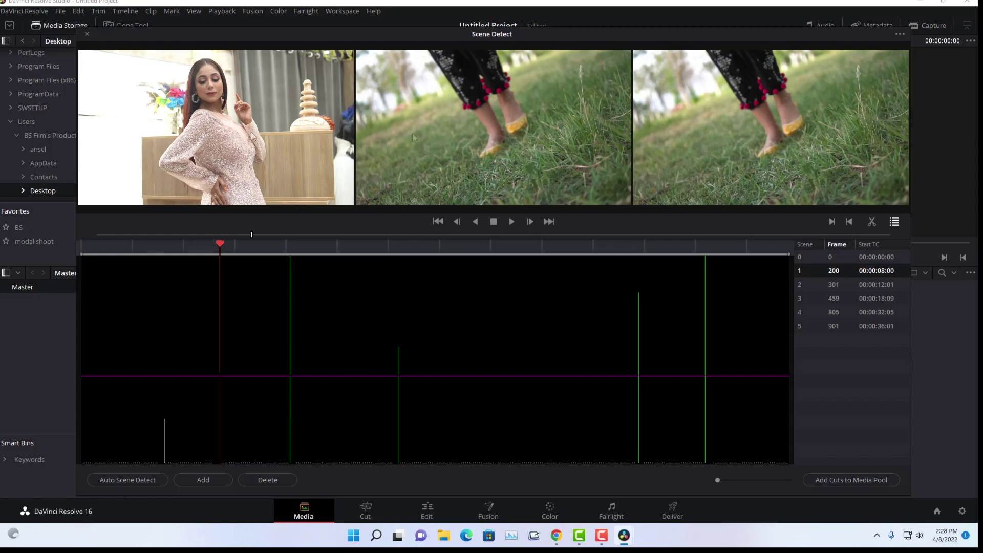
left_click(851, 284)
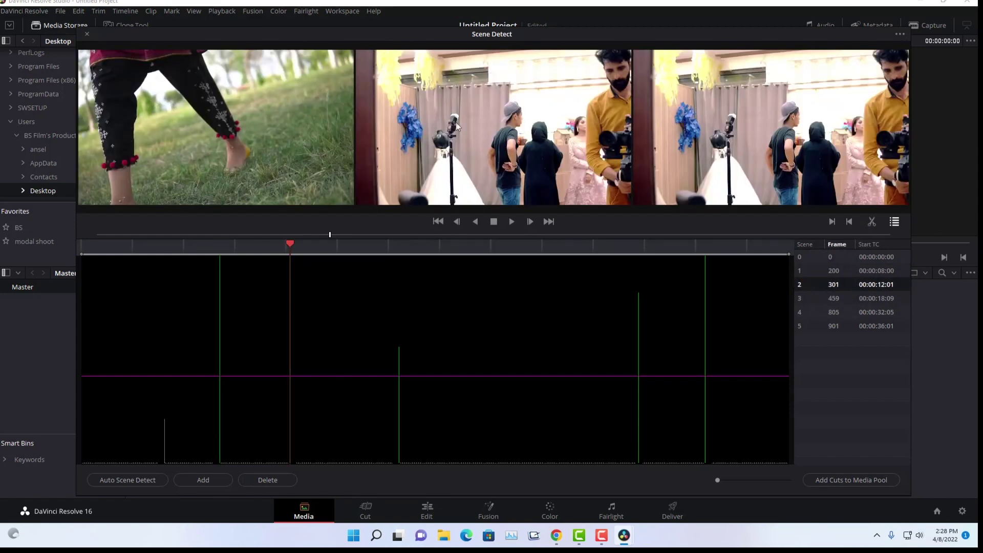
left_click(848, 299)
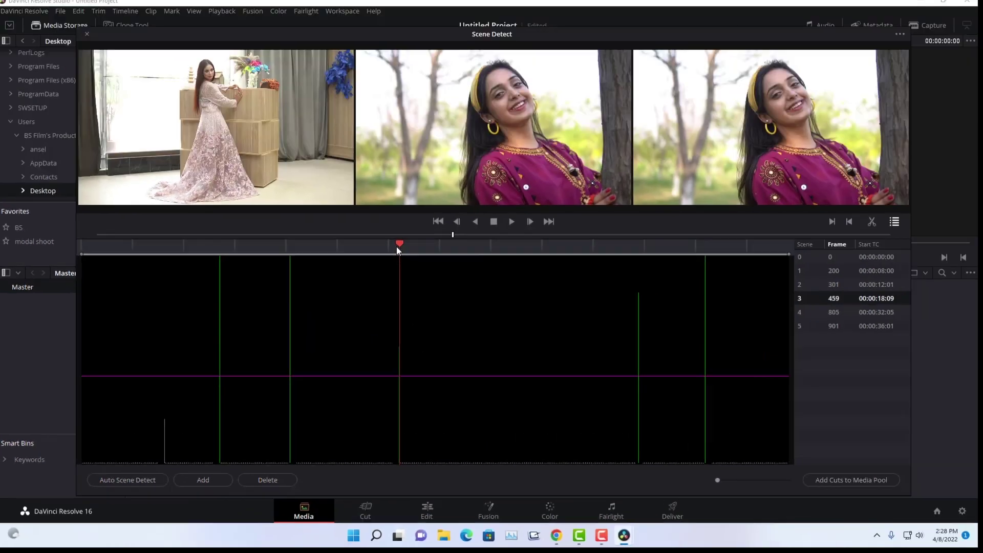
mouse_move(399, 247)
left_mouse_down()
mouse_move(543, 273)
mouse_move(456, 348)
left_mouse_up()
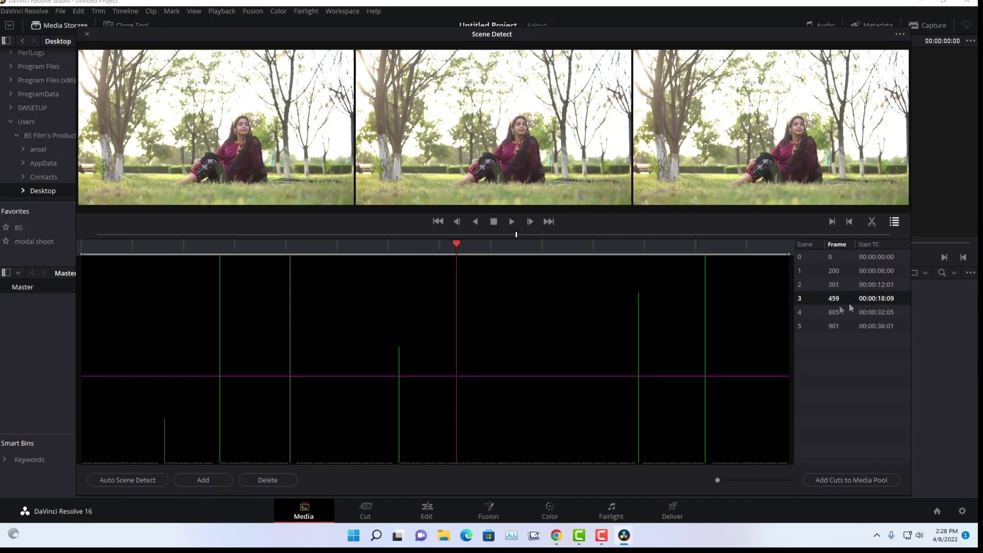
left_click(832, 312)
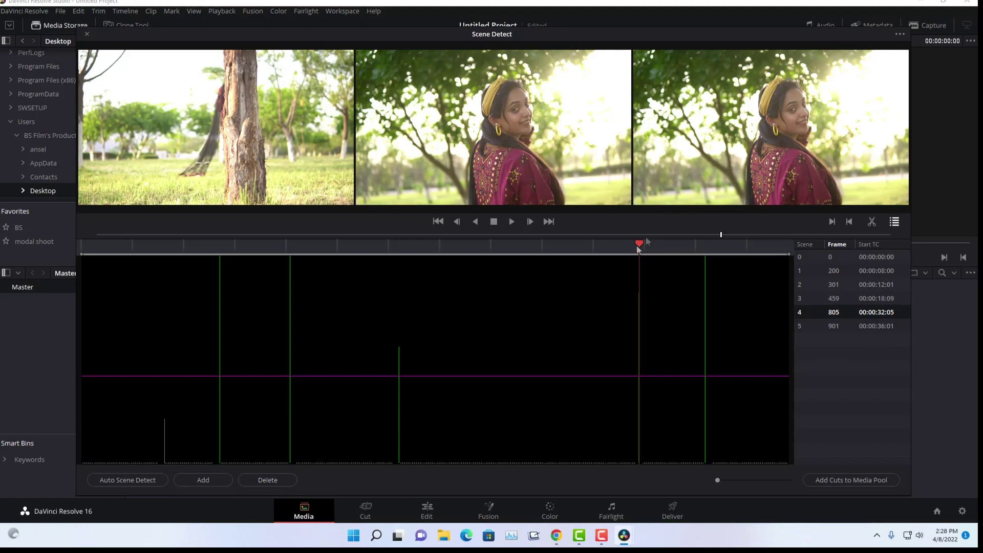
left_click(834, 284)
left_click(840, 258)
left_click(848, 271)
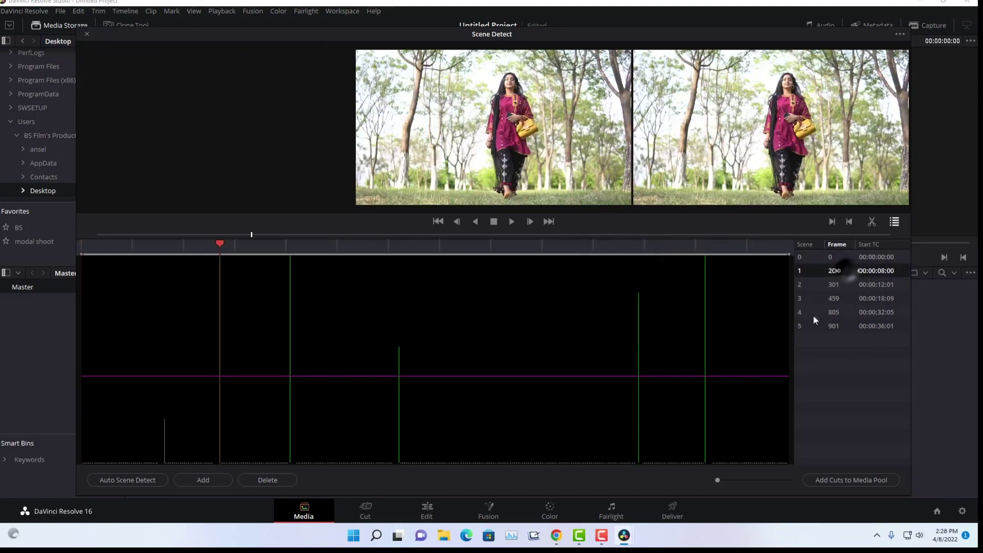
key("Down")
key("Down")
key("Down")
key("Down")
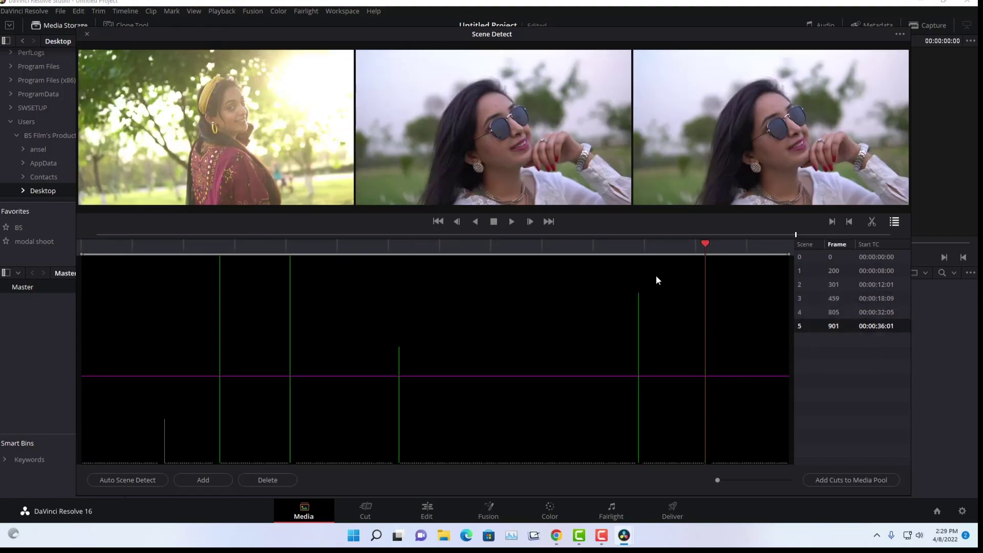
left_click(835, 284)
left_click(835, 299)
left_click(834, 285)
left_click(843, 298)
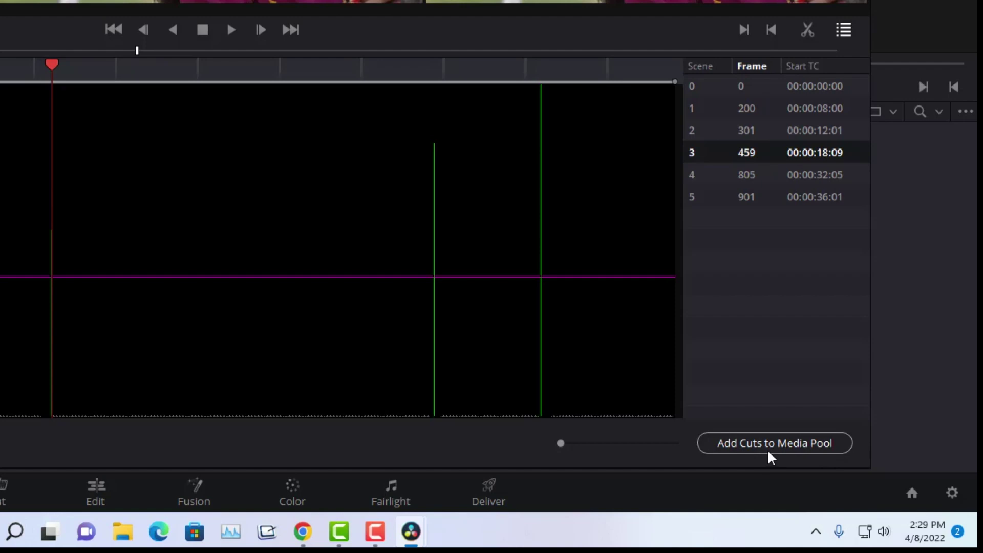
Send the six detected scene cuts to the media pool and close the Scene Detect window.
left_click(773, 451)
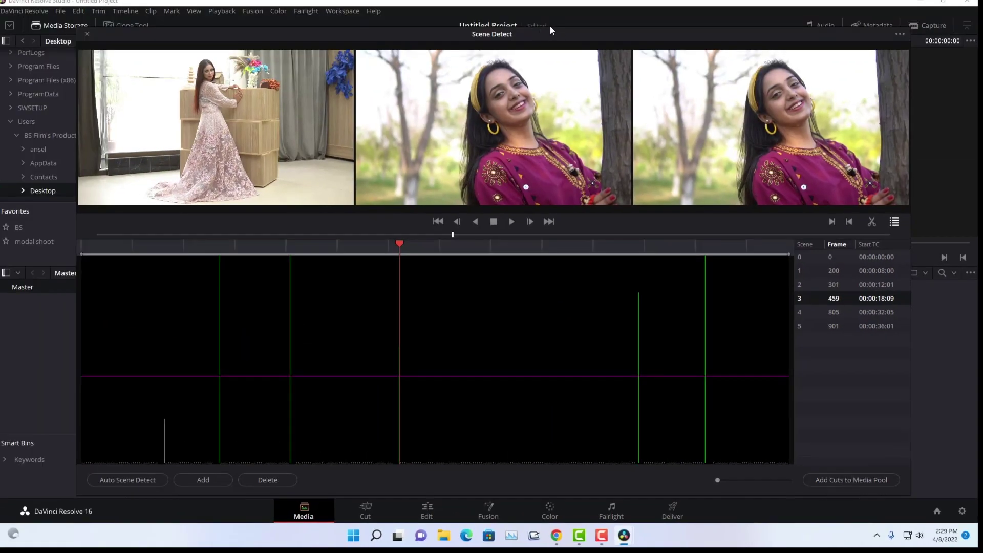
left_click_drag(553, 29, 629, 82)
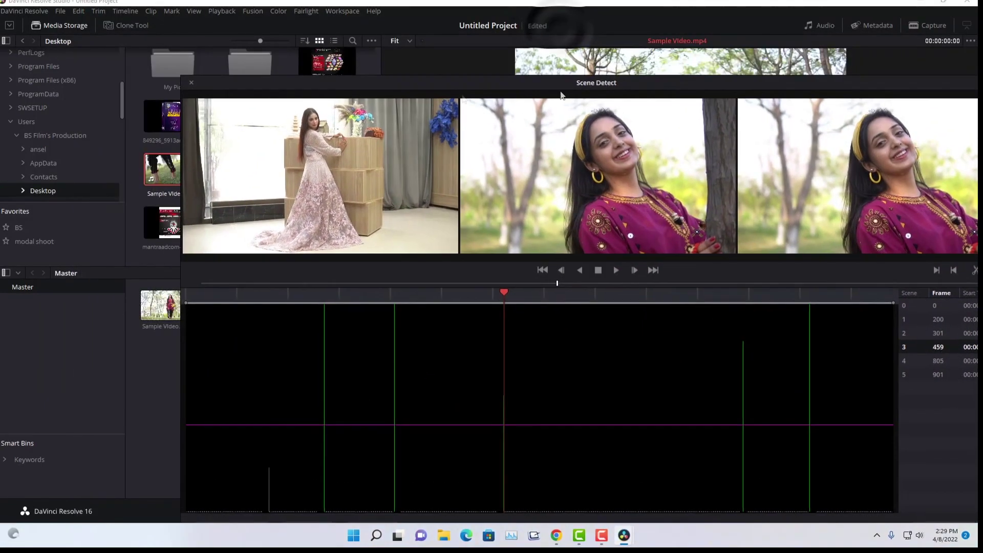
left_click(192, 82)
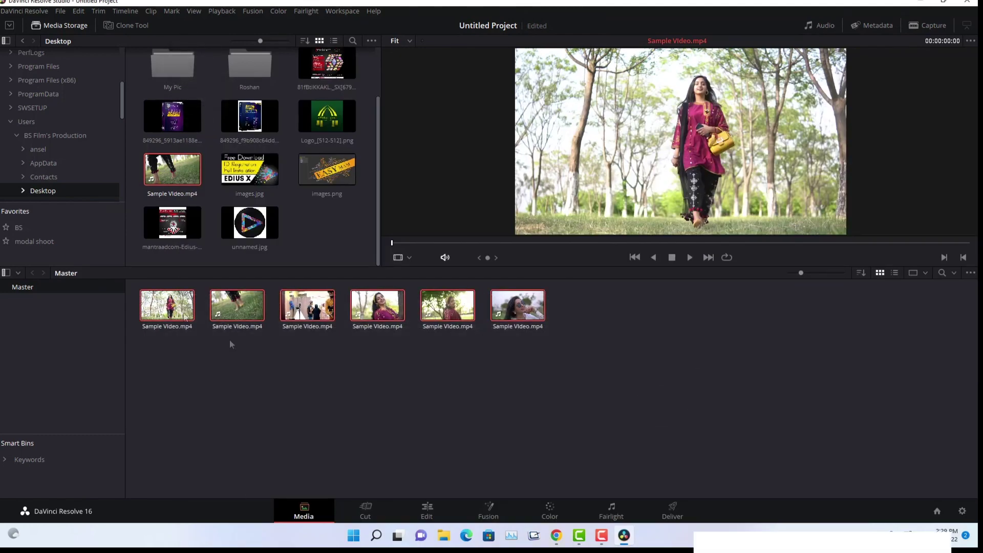
Select the six scene clips, create Timeline 1 from them with default settings, and view it on the Edit page.
left_click_drag(716, 387, 175, 308)
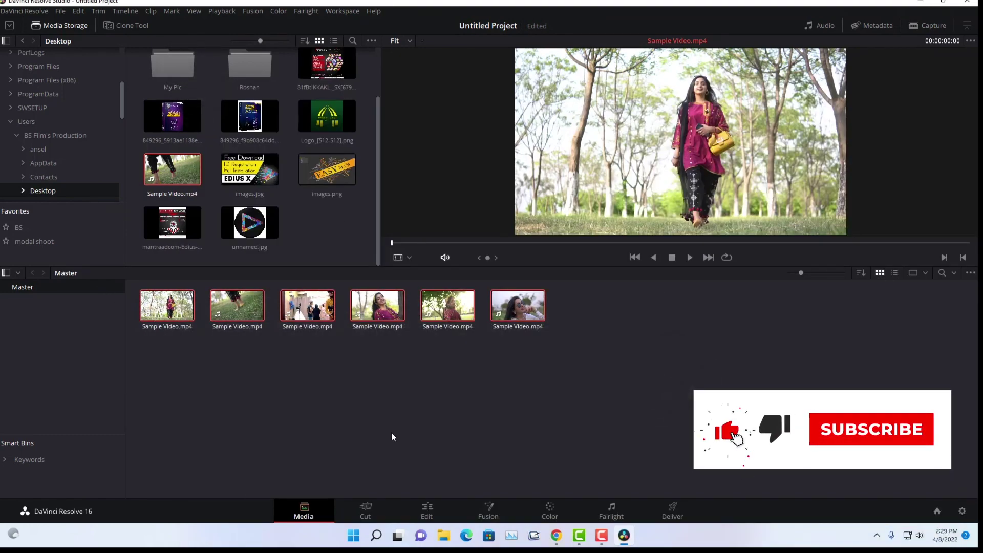
left_click(395, 350)
left_click_drag(738, 389, 169, 294)
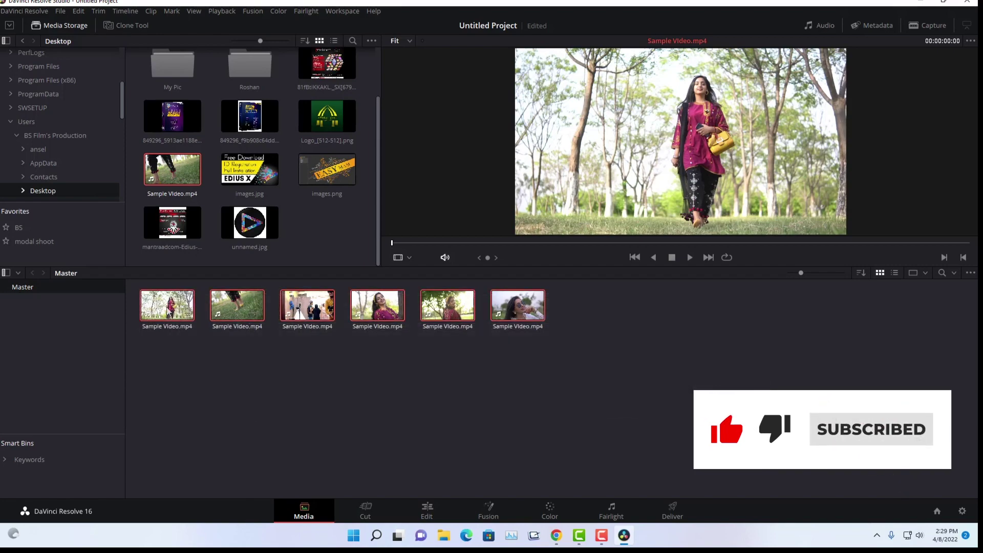
right_click(165, 310)
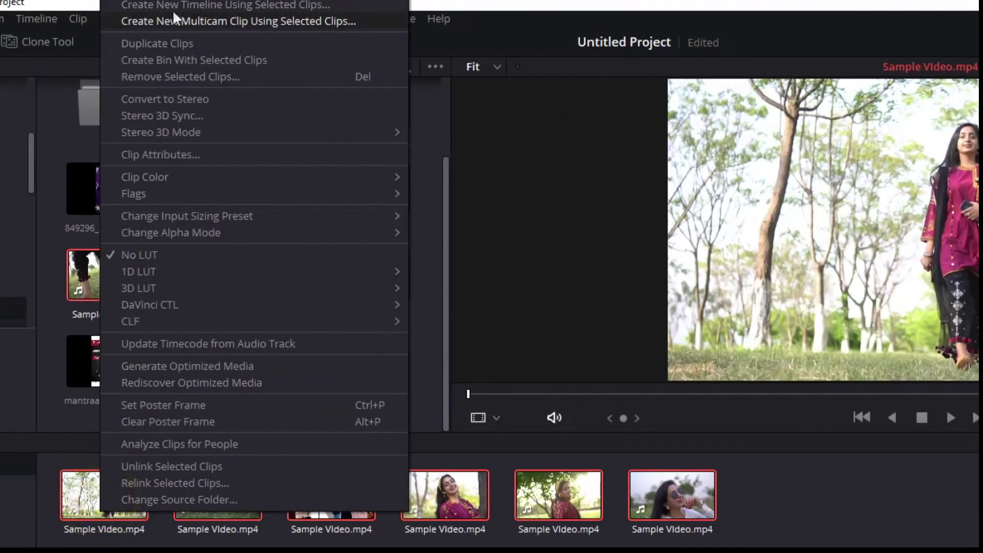
left_click(226, 6)
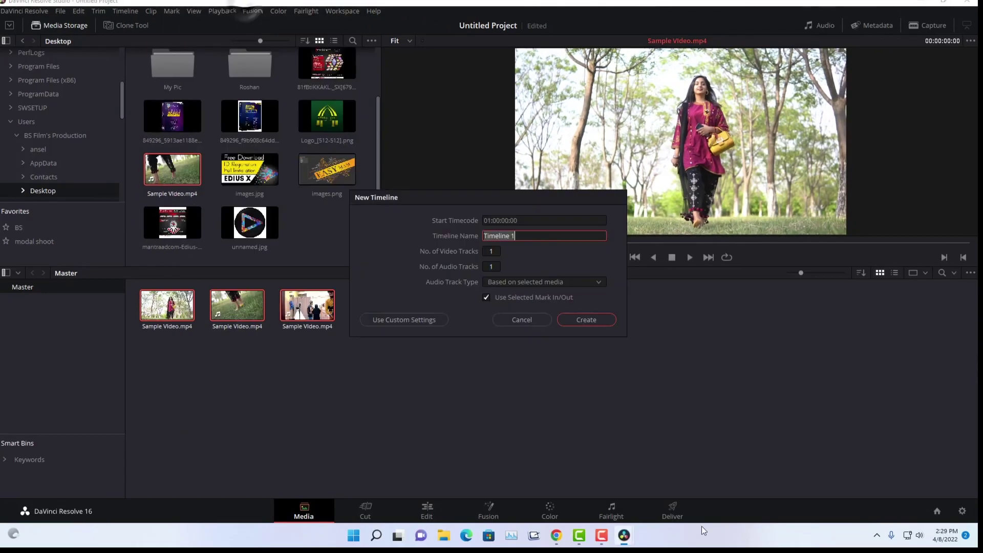
left_click(585, 320)
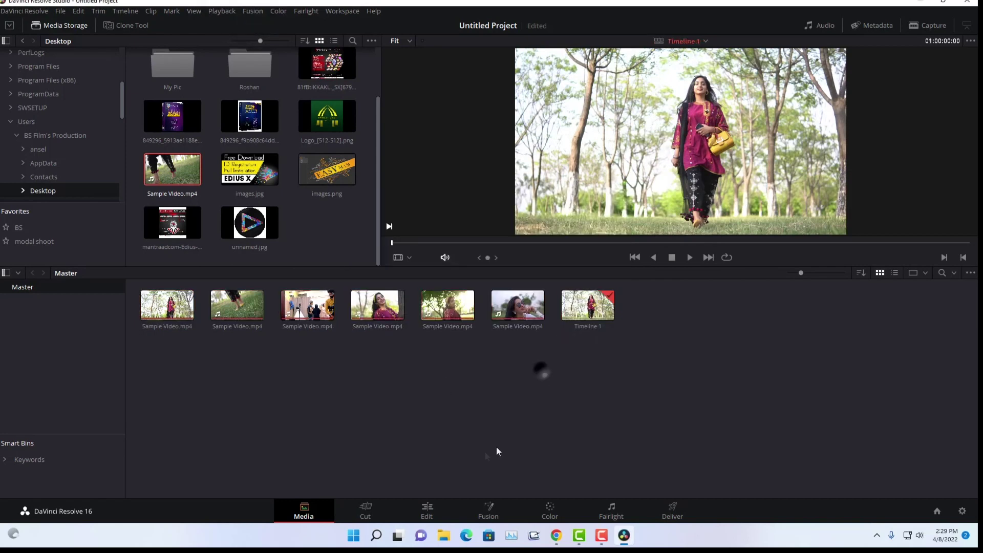
left_click(423, 516)
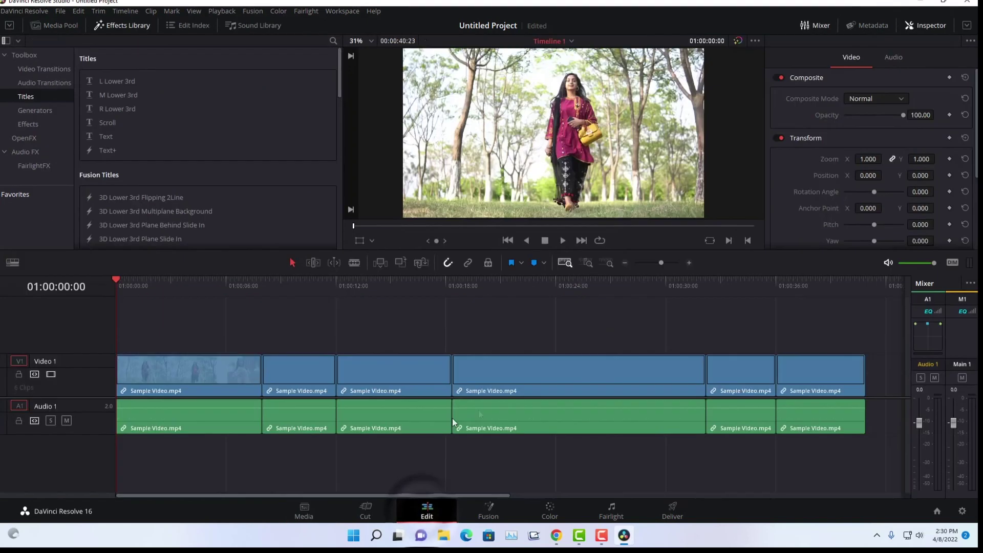
Position the playhead at 01:00:27:09 and blade the long fourth clip there.
mouse_move(161, 281)
left_mouse_down()
mouse_move(754, 312)
mouse_move(314, 344)
mouse_move(600, 338)
left_mouse_up()
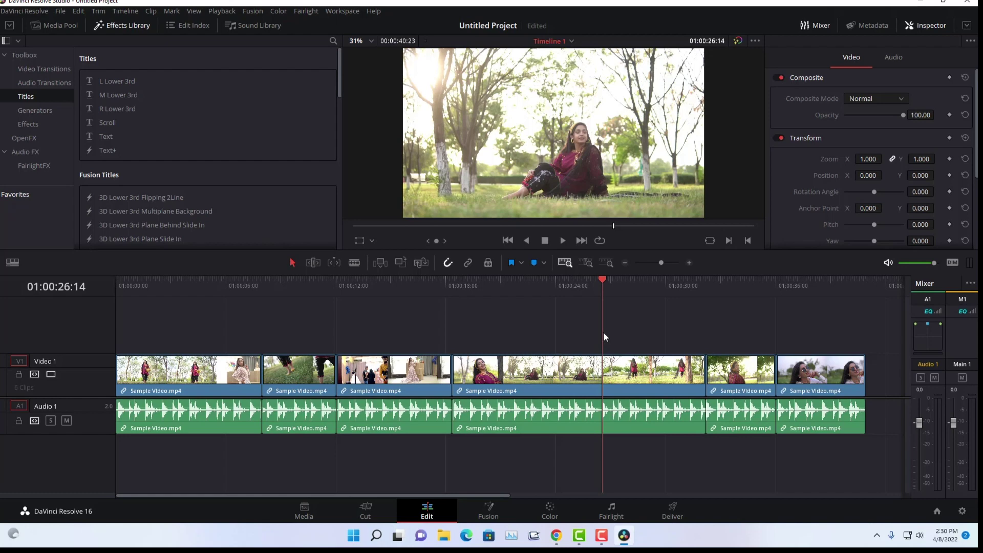
left_click_drag(601, 336, 611, 337)
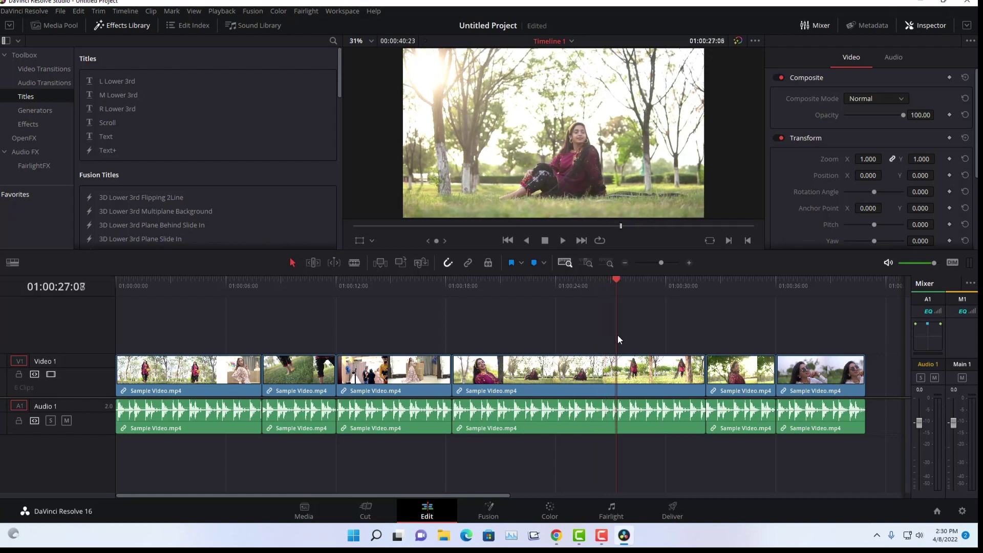
key("Left")
key("Left")
key("Left")
key("Left")
key("Left")
key("Left")
key("Left")
key("Left")
key("Left")
key("Left")
key("Left")
key("Left")
key("Left")
key("Left")
key("Left")
key("Left")
key("Left")
key("Left")
key("Left")
key("Left")
key("Left")
key("Left")
key("Left")
key("Left")
key("Left")
key("Left")
key("Left")
key("Left")
key("Left")
key("Left")
key("Left")
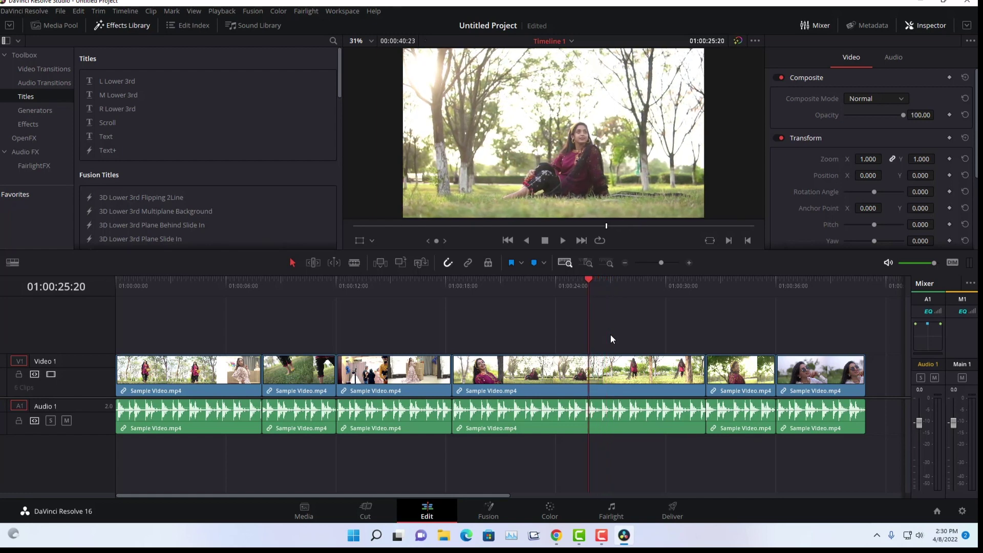
key("Right")
key("Right")
key("Right")
key("Right")
key("Right")
key("Right")
key("Right")
key("Right")
key("Right")
key("Right")
key("Right")
key("Right")
key("Right")
key("Right")
key("Right")
key("Right")
key("Right")
key("Right")
key("Right")
key("Right")
key("Right")
key("Right")
key("Left")
key("Left")
key("Right")
key("b")
left_click(618, 370)
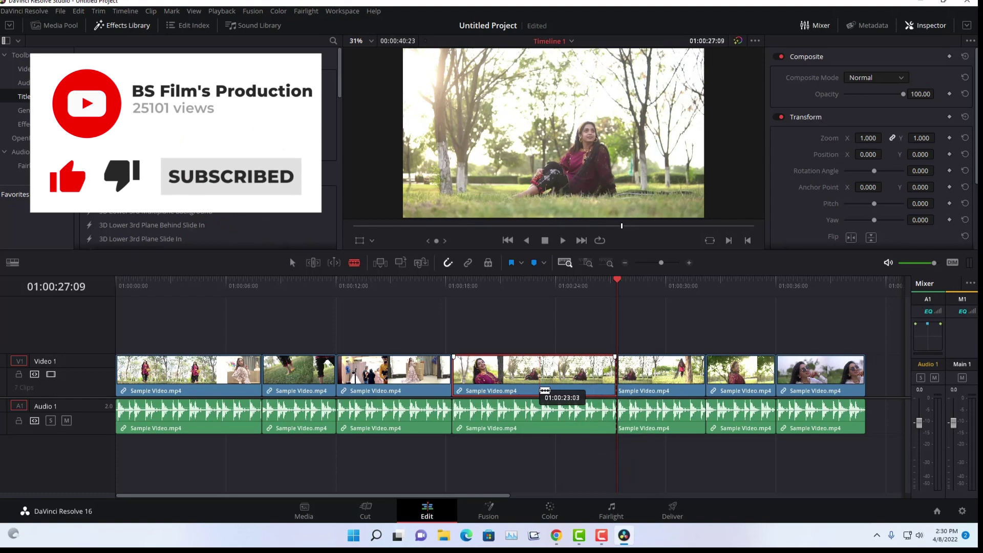
Blade the first clip at 01:00:04:20, then return to the Selection tool.
key("a")
key("Home")
left_click_drag(139, 301, 204, 297)
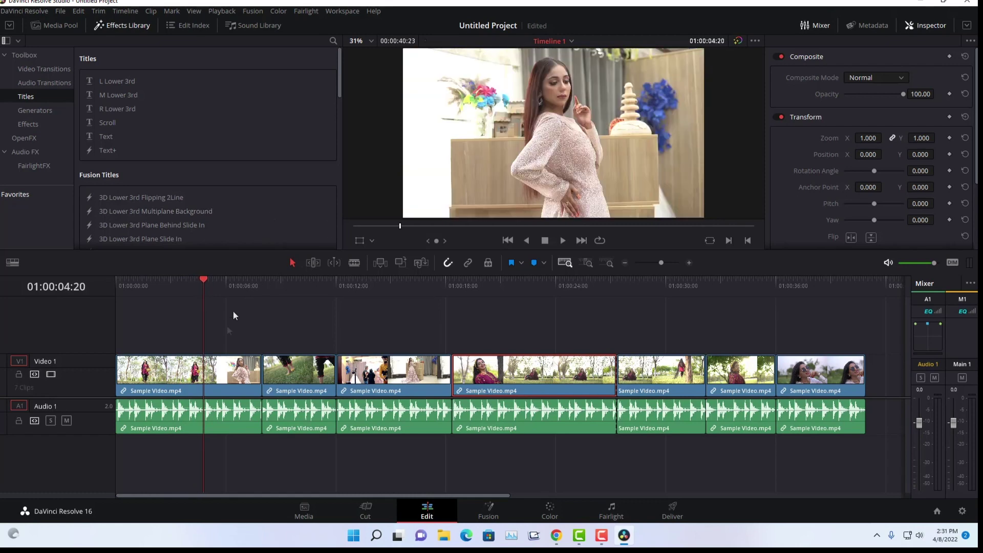
left_click(354, 263)
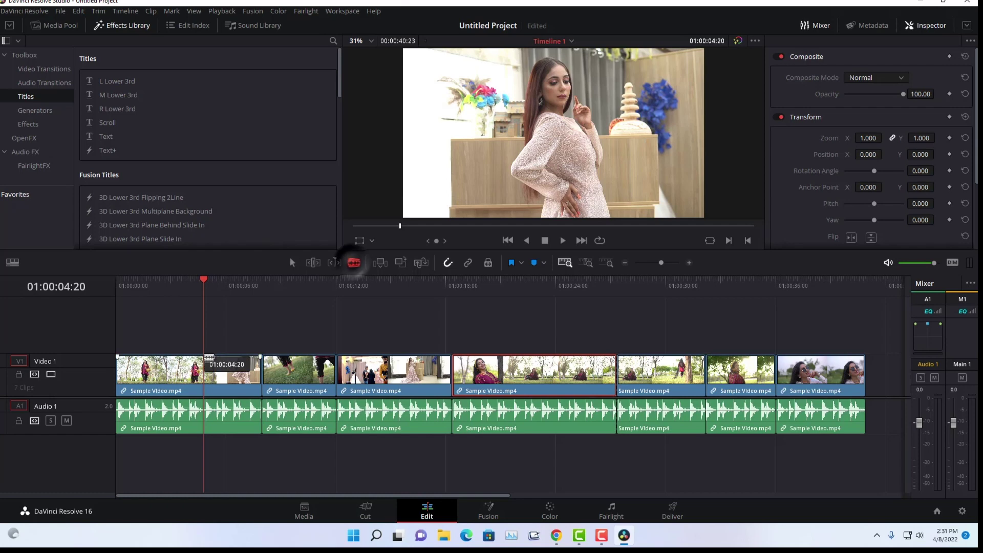
left_click(205, 371)
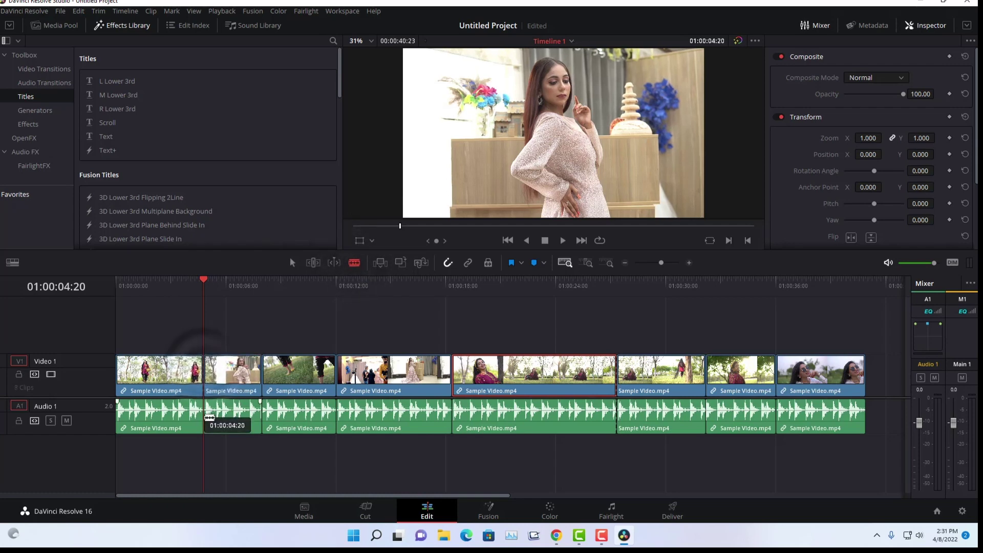
left_click(295, 263)
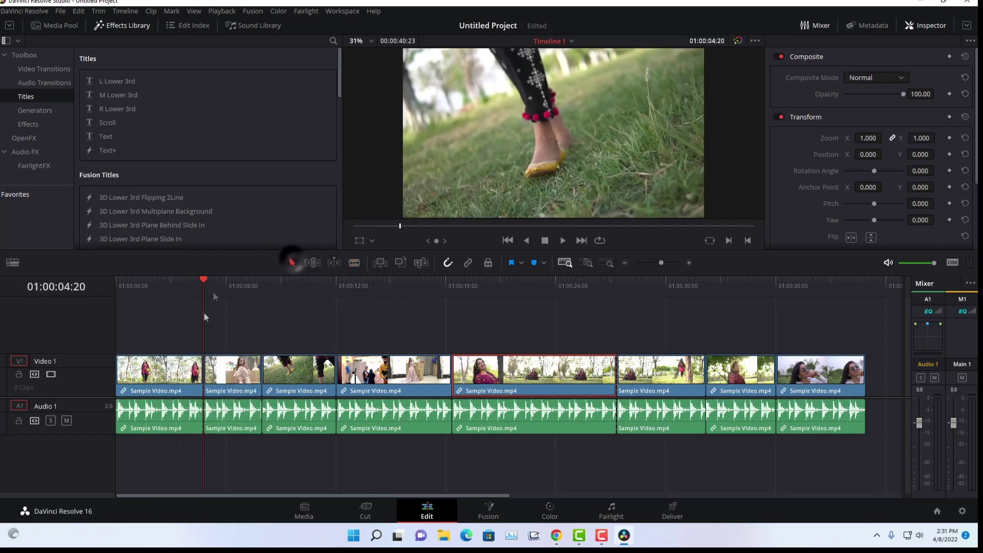
Review the timeline, park the playhead at 01:00:17:03 and show the Generators list.
left_click_drag(215, 284, 868, 324)
key("Home")
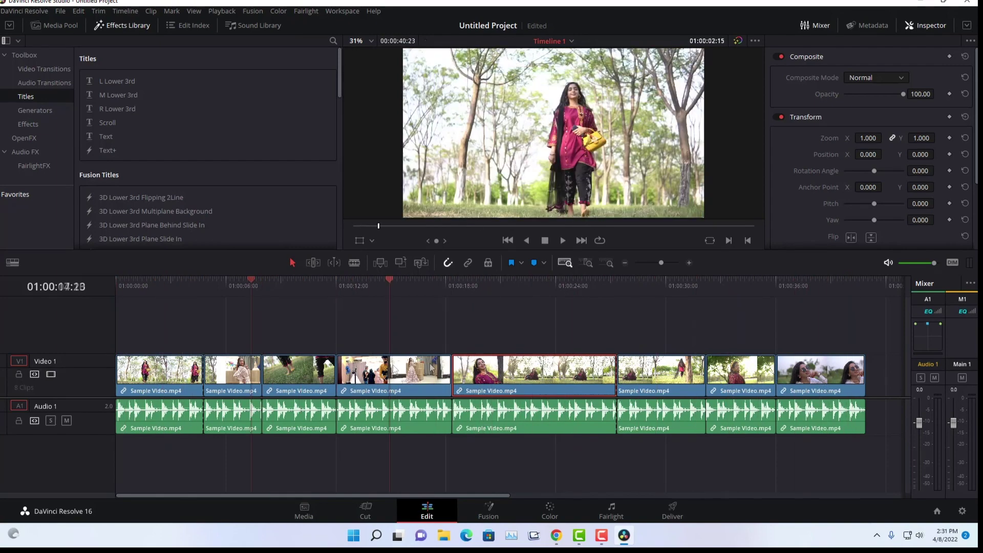
left_click(429, 361)
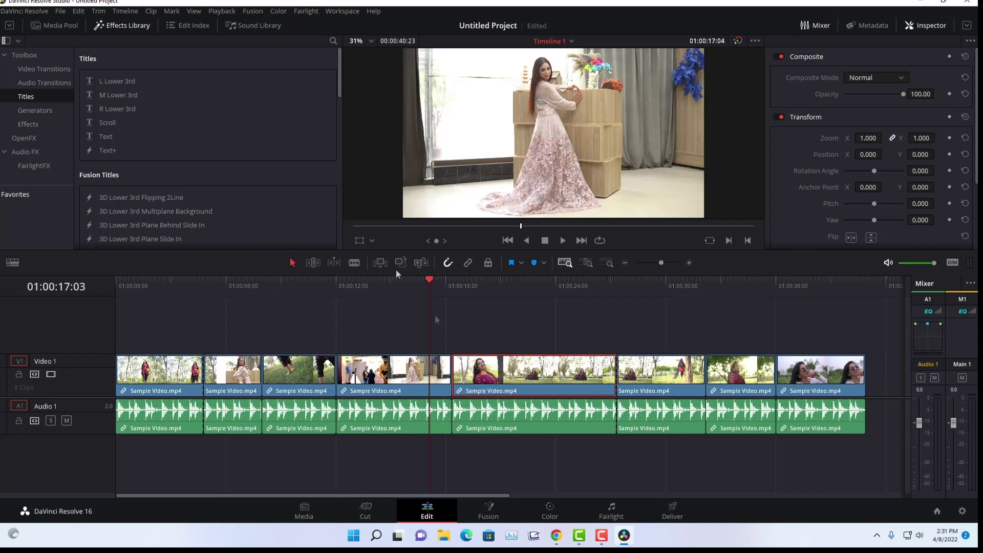
left_click(35, 110)
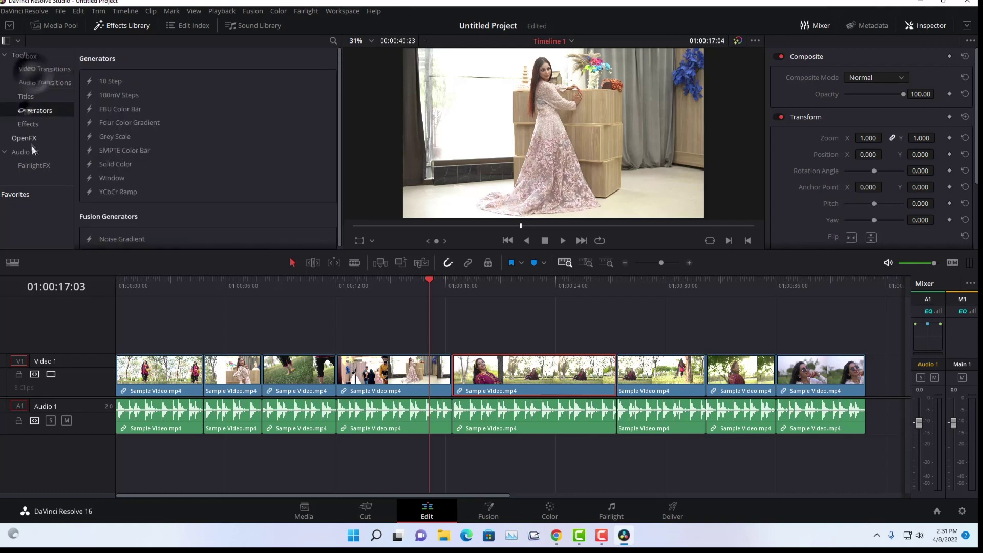
Go via the Fusion page to the Color page and scrub through Timeline 1's eight clips.
left_click(488, 510)
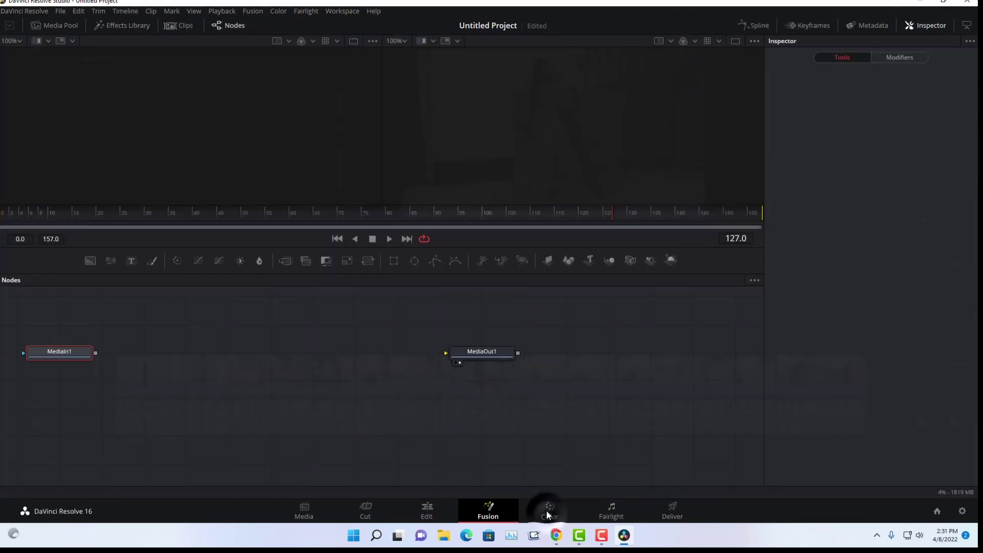
left_click(560, 514)
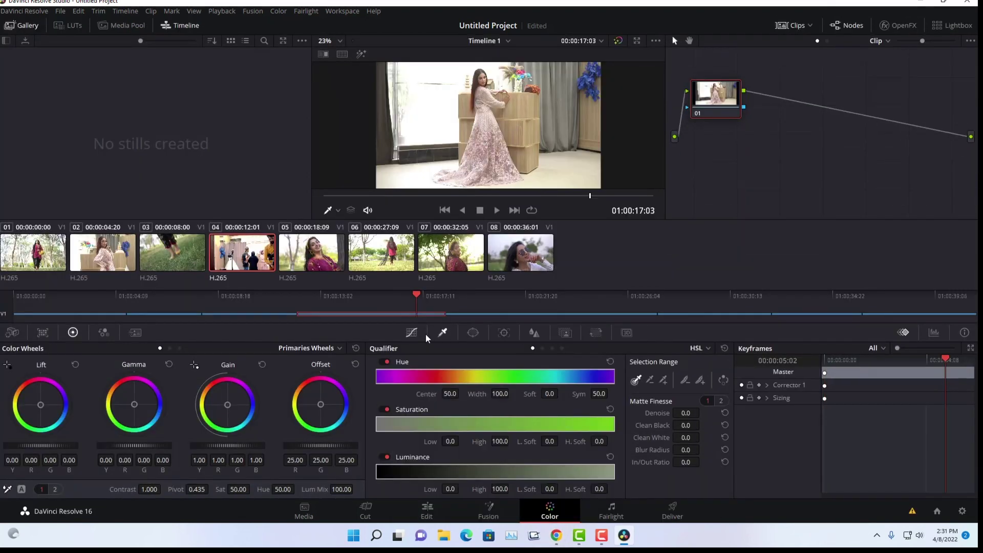
left_click(258, 307)
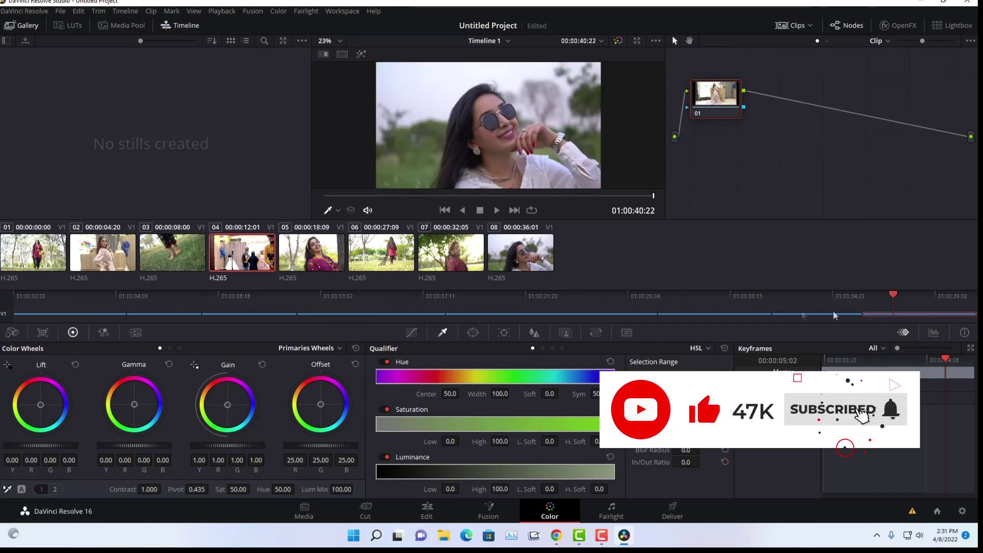
left_click_drag(253, 308, 458, 297)
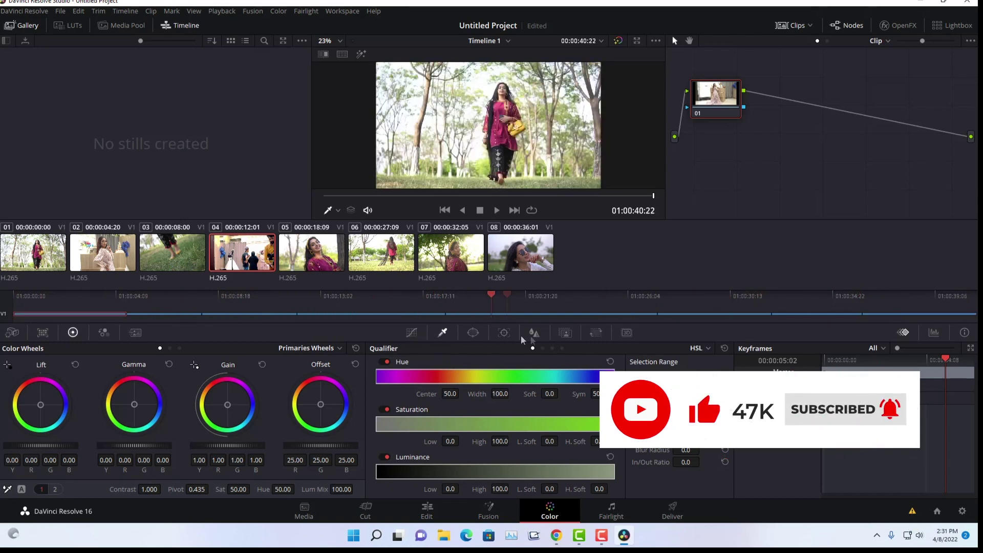